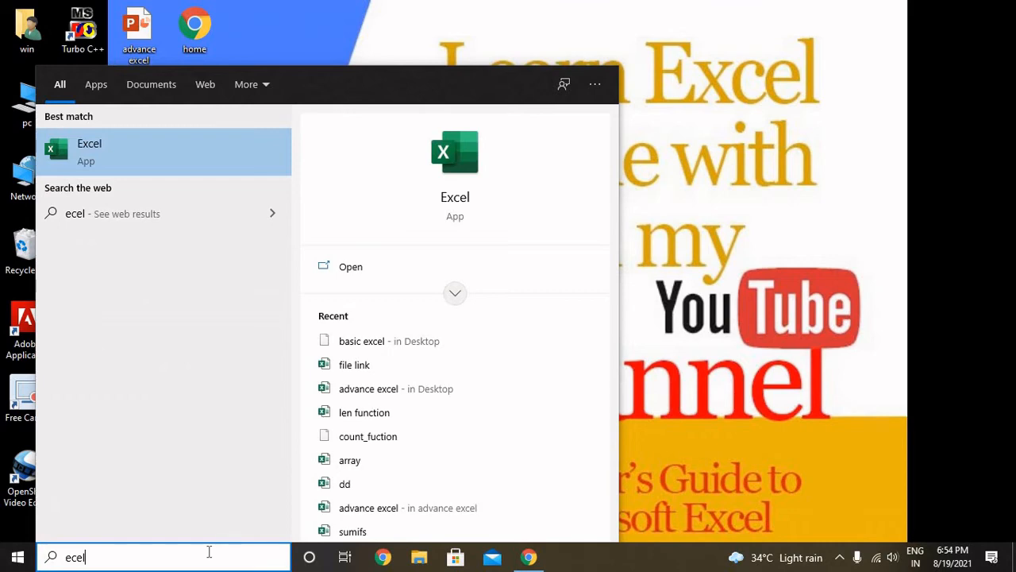
- Open Excel and create a blank workbook in a maximized window
click(123, 161)
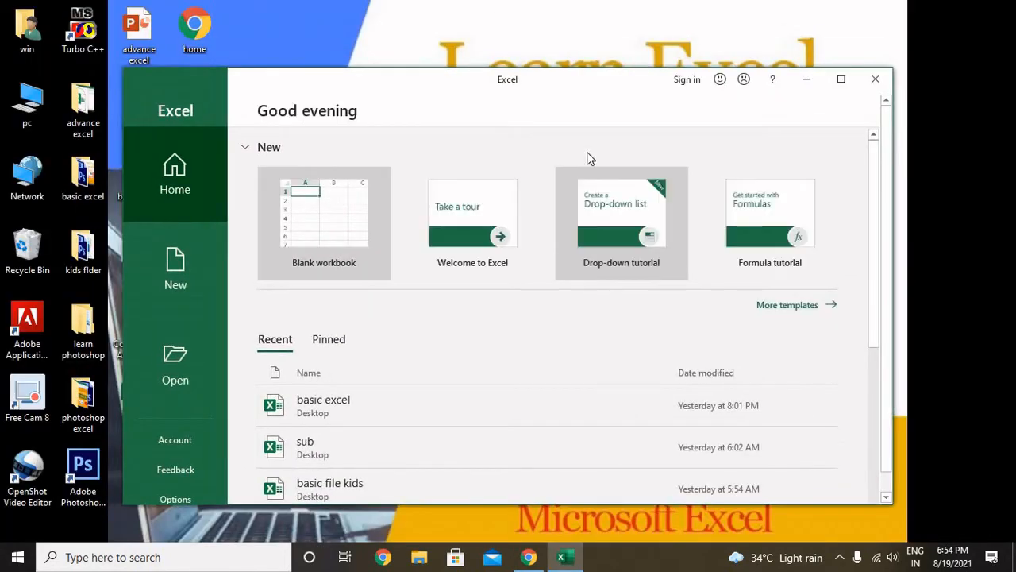
click(320, 229)
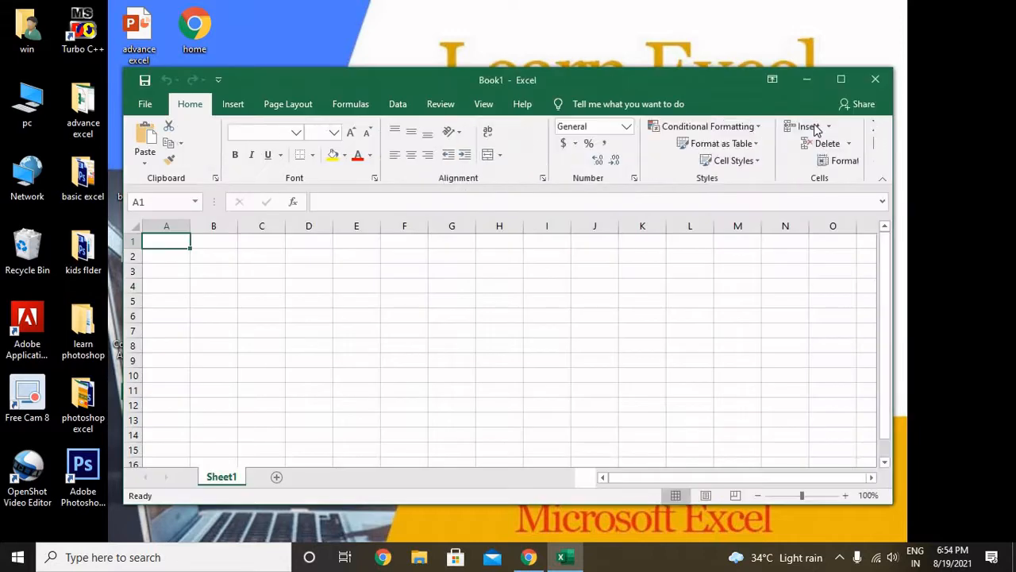
click(840, 79)
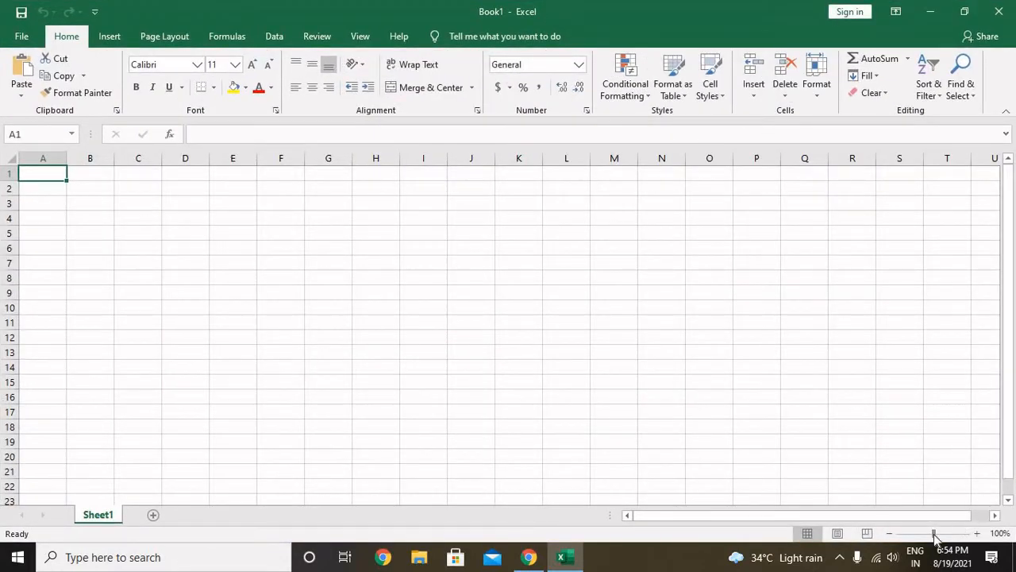
- Enter the first pair of numbers, with 2 in cell B3 and 4 in cell C3
drag(935, 535, 952, 536)
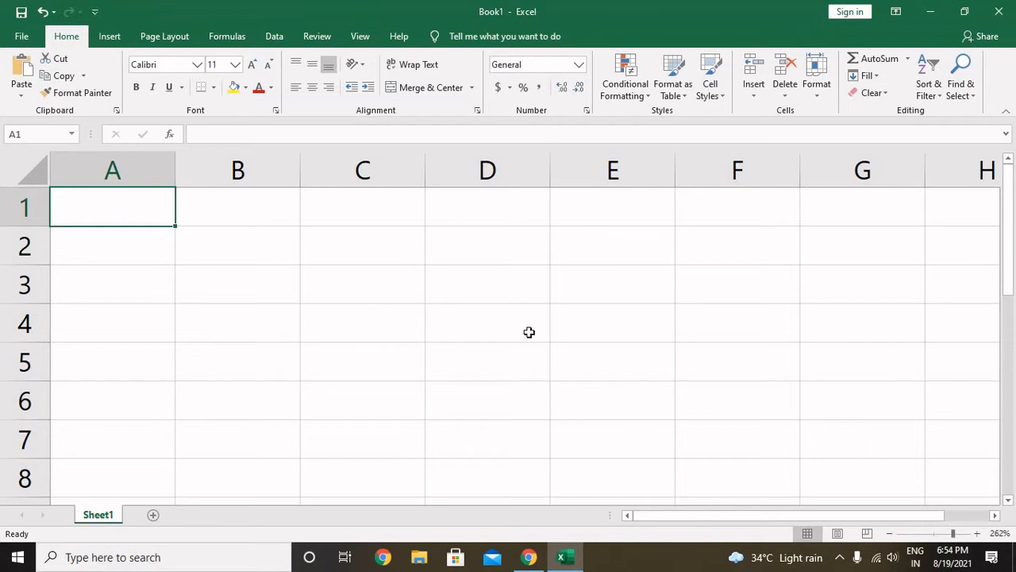
click(276, 275)
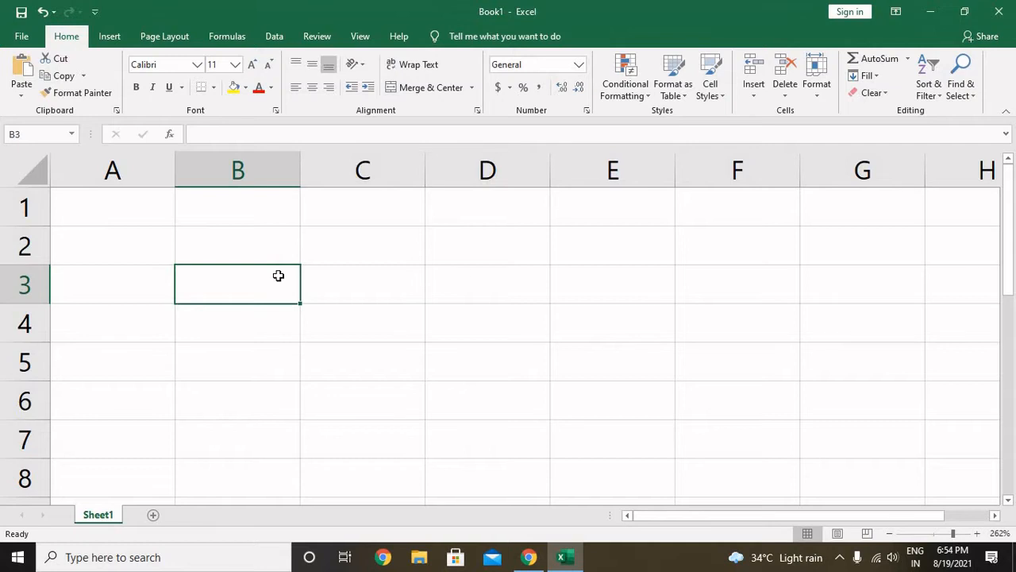
text(2)
key(Tab)
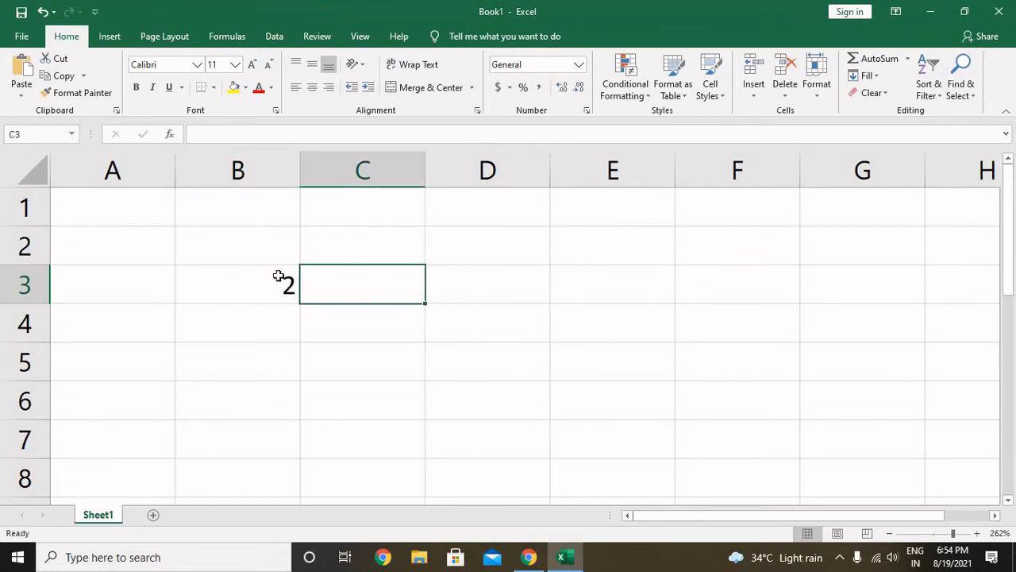
text(4)
key(Tab)
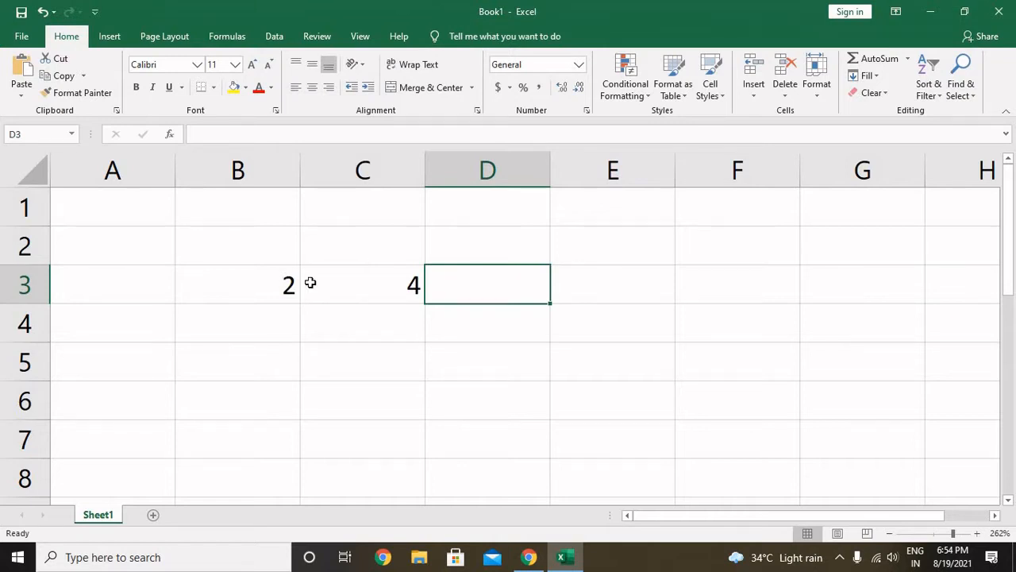
- Enter the second pair of numbers, with 12 in cell B5 and 40 in cell C5
click(265, 354)
text(1)
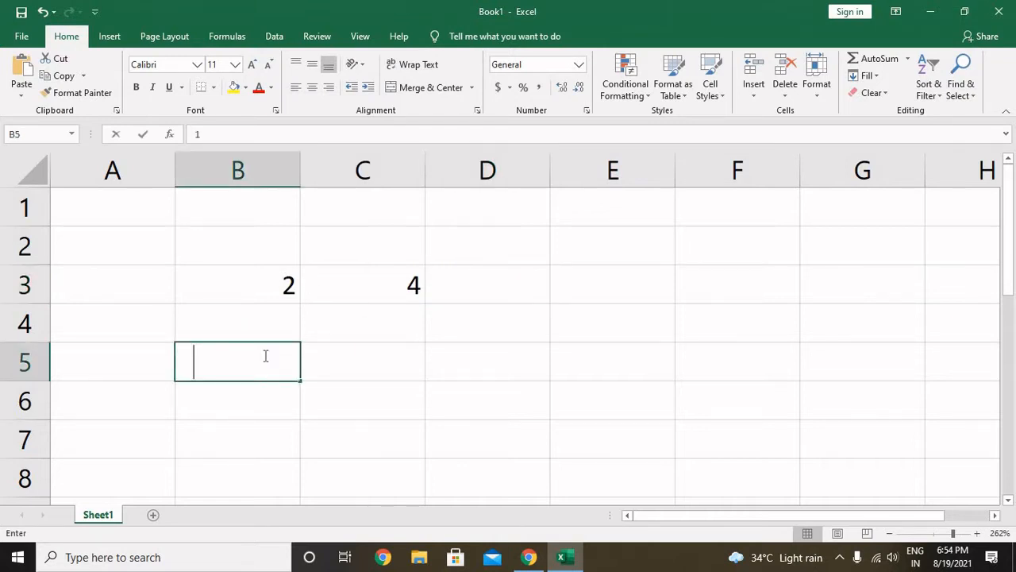
text(2)
key(Tab)
text(40)
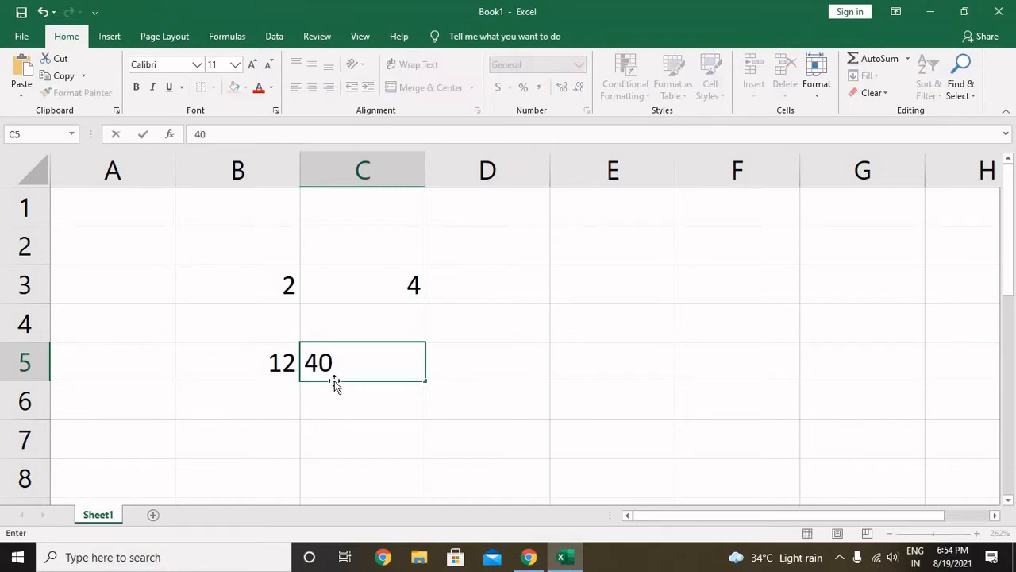
click(467, 362)
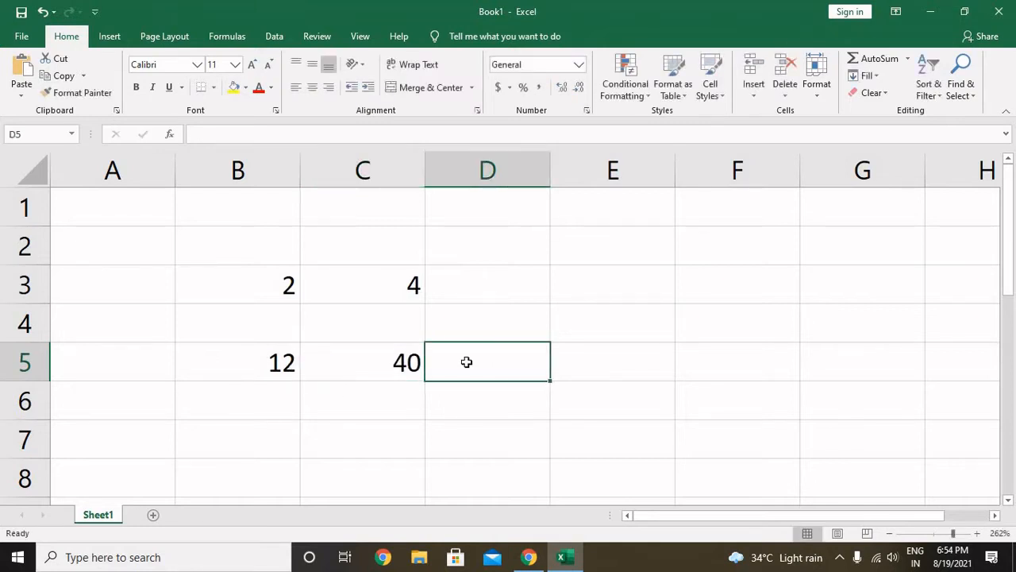
- Multiply the first pair of numbers in cell D3 with the formula =B3*C3
click(483, 275)
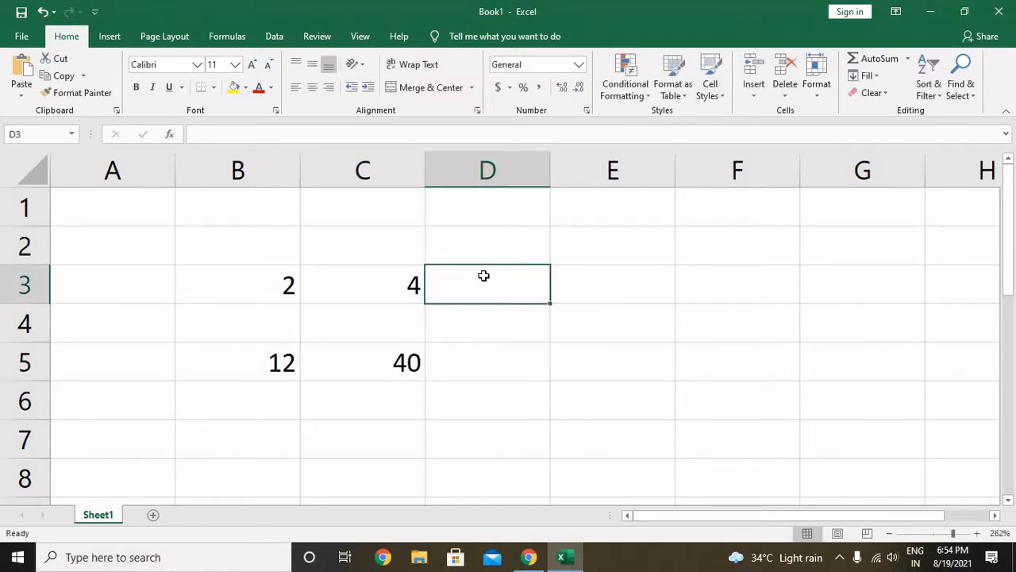
text(=)
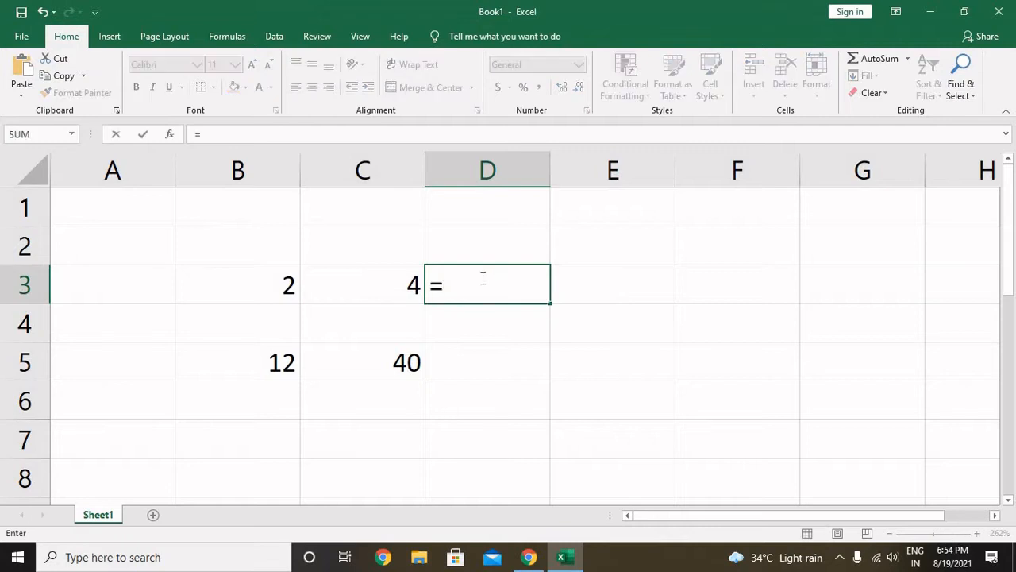
click(279, 285)
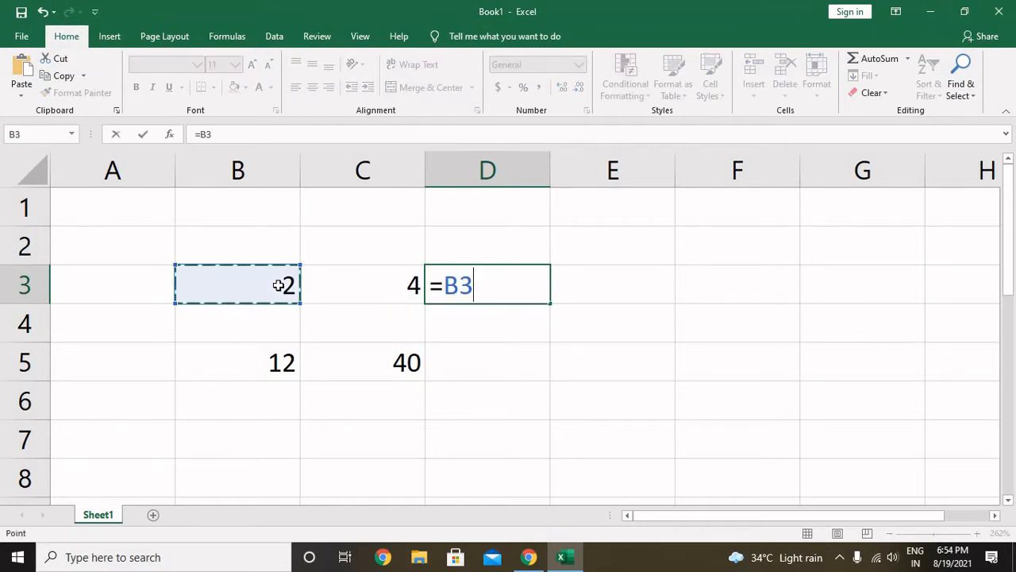
text(*)
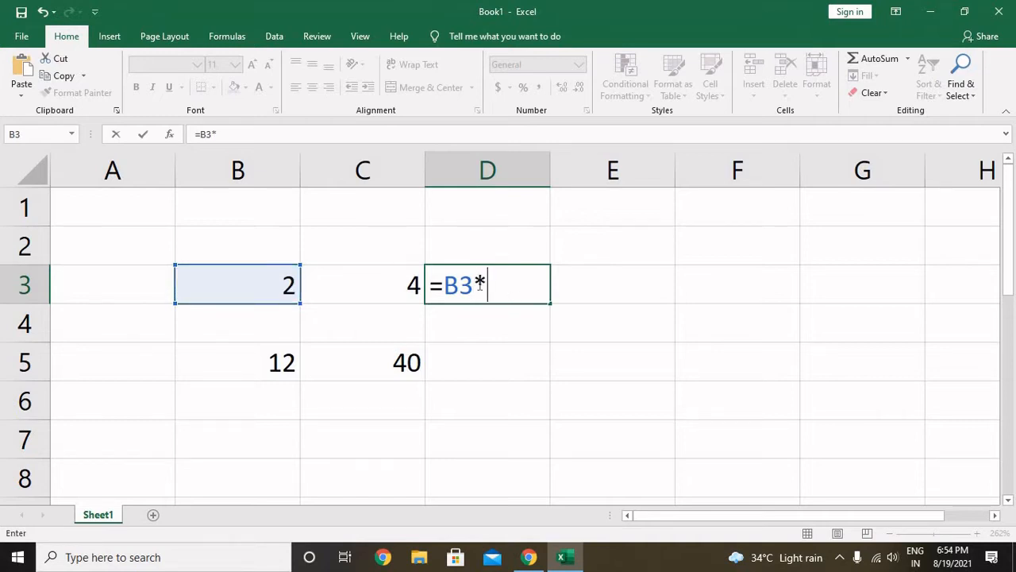
click(419, 287)
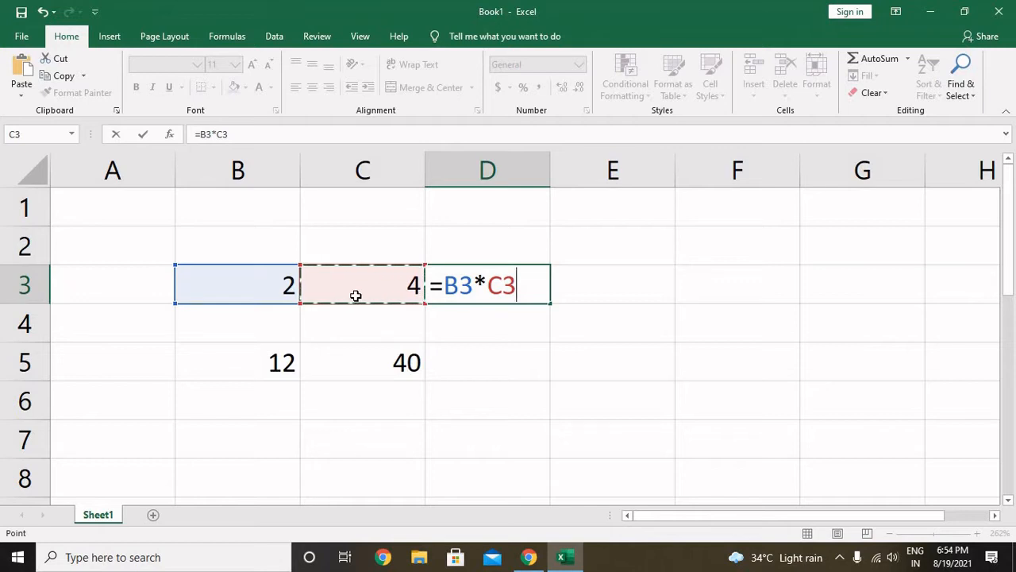
key(Return)
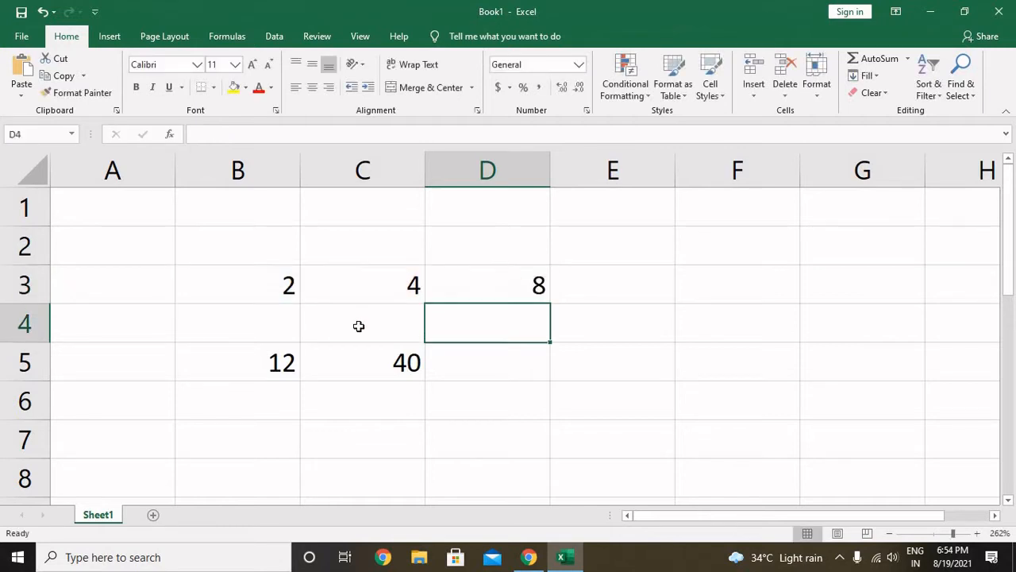
- Multiply the second pair of numbers in cell D5 with the formula =B5*C5
click(468, 356)
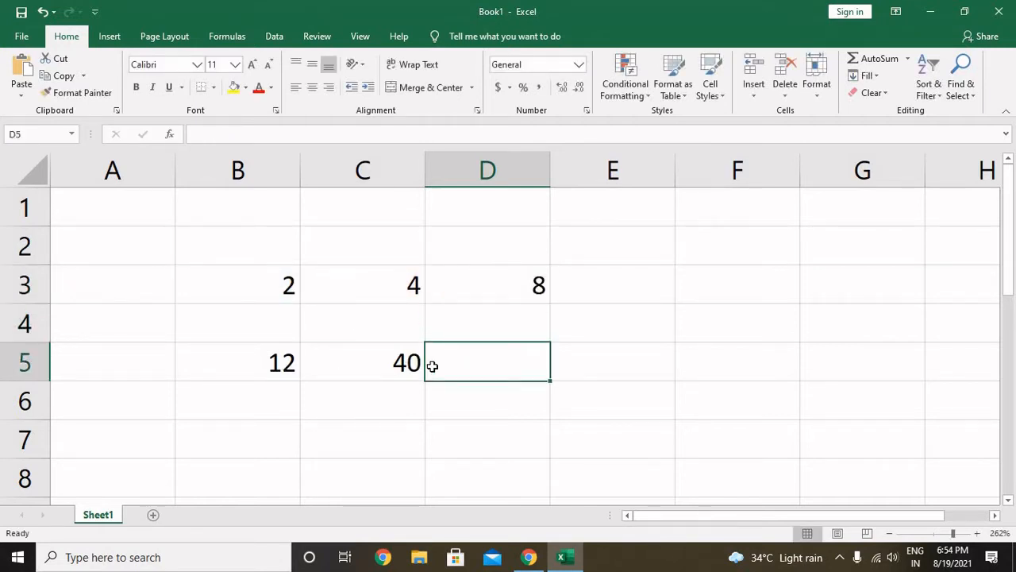
text(=)
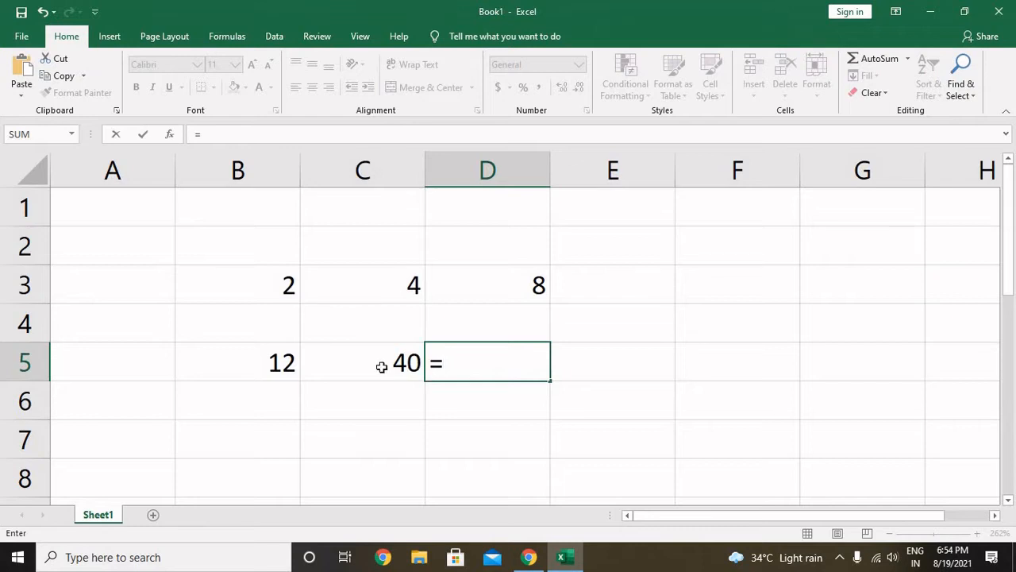
click(243, 357)
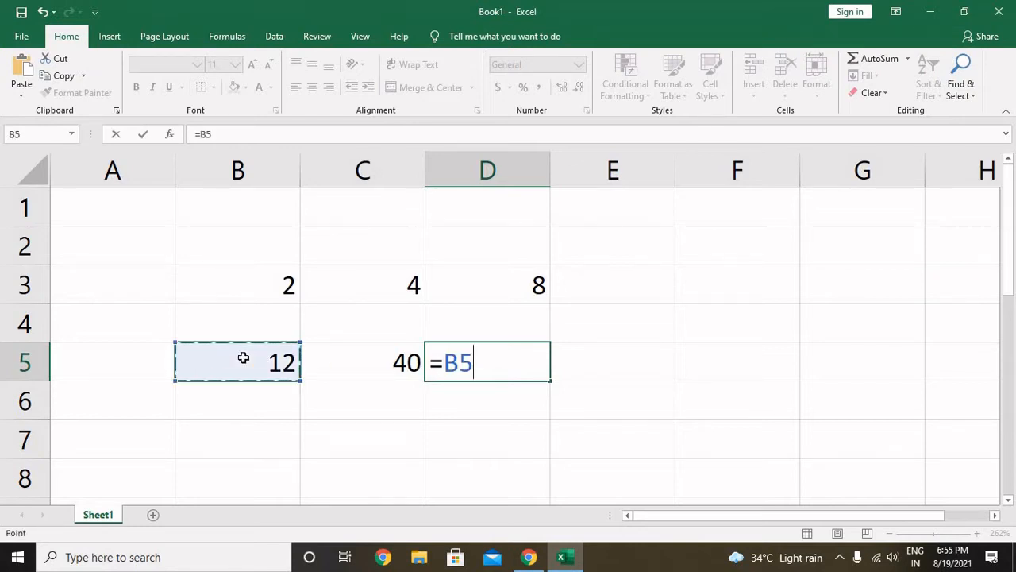
text(*)
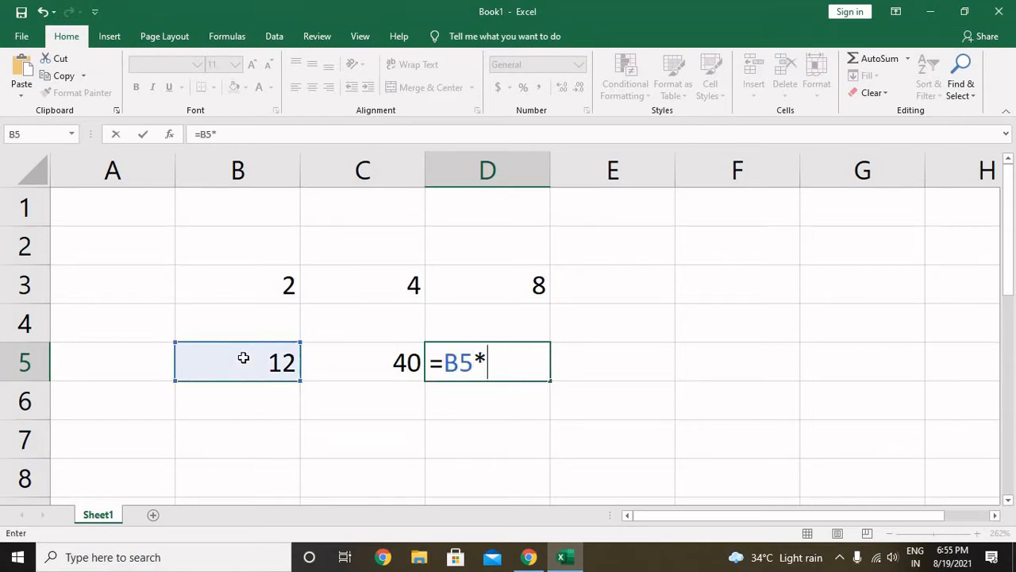
click(377, 363)
key(Return)
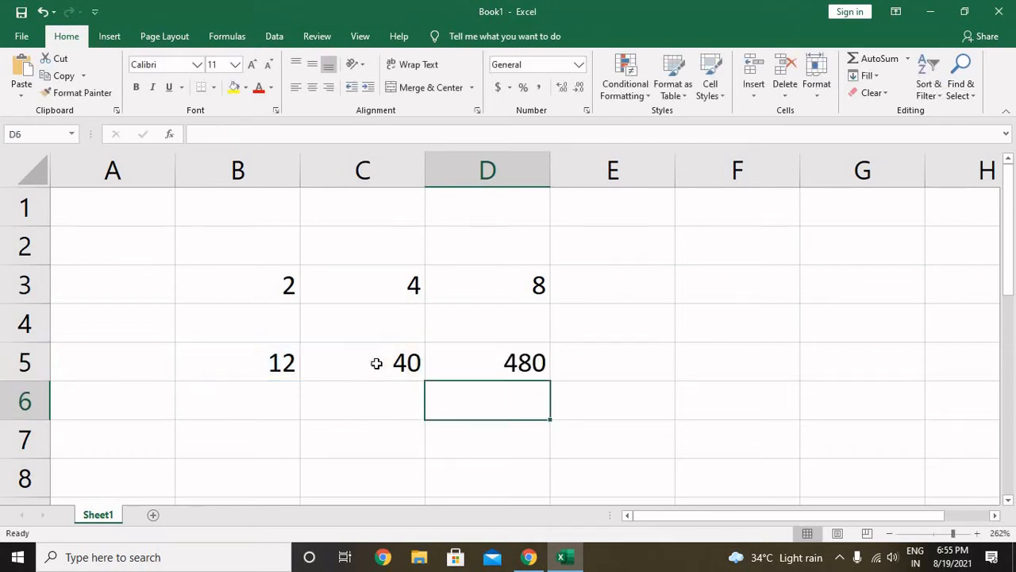
- Enter a third pair of numbers, with 5 in cell B7 and 6 in cell C7
click(273, 432)
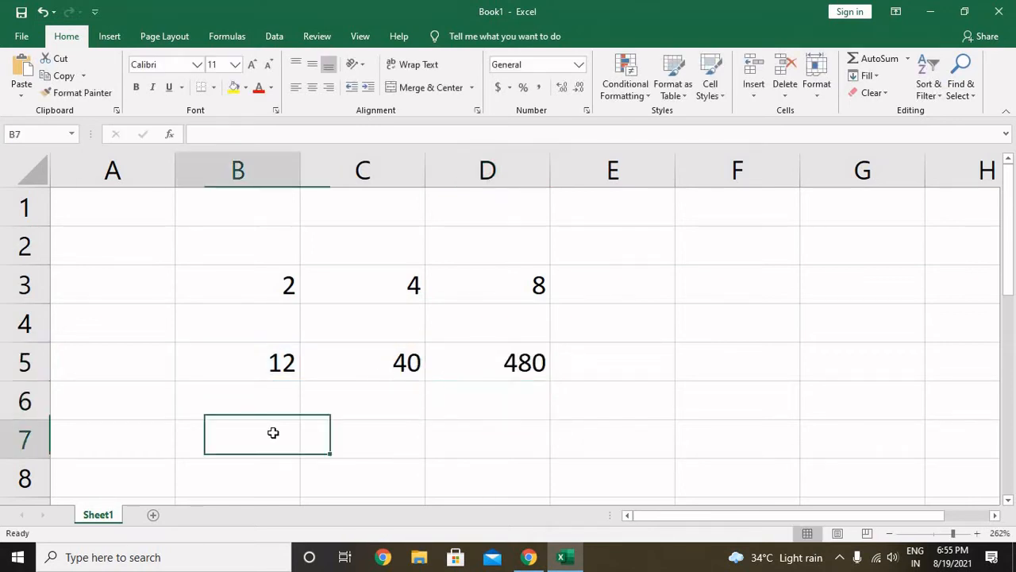
text(5)
key(Tab)
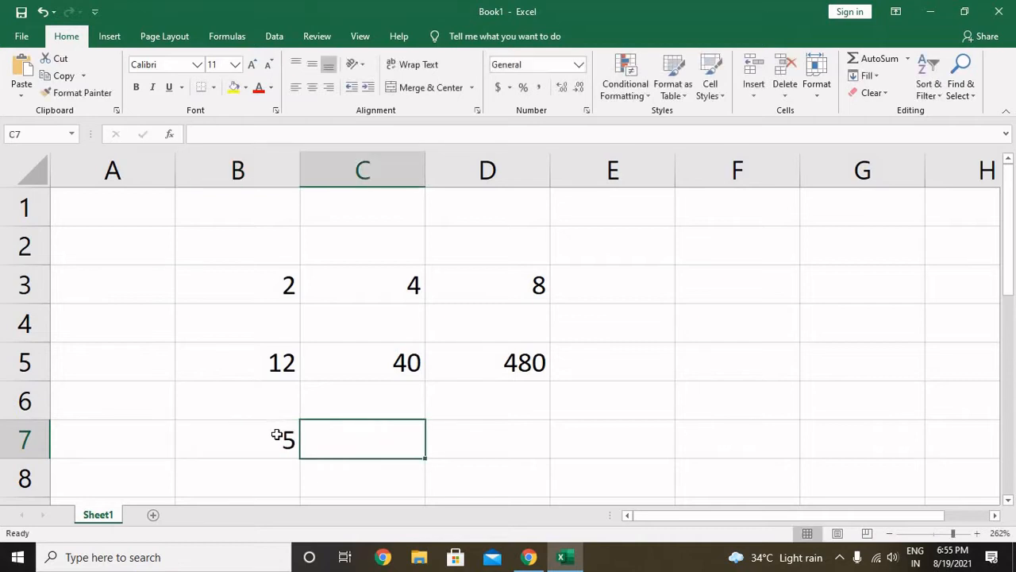
text(6)
key(Tab)
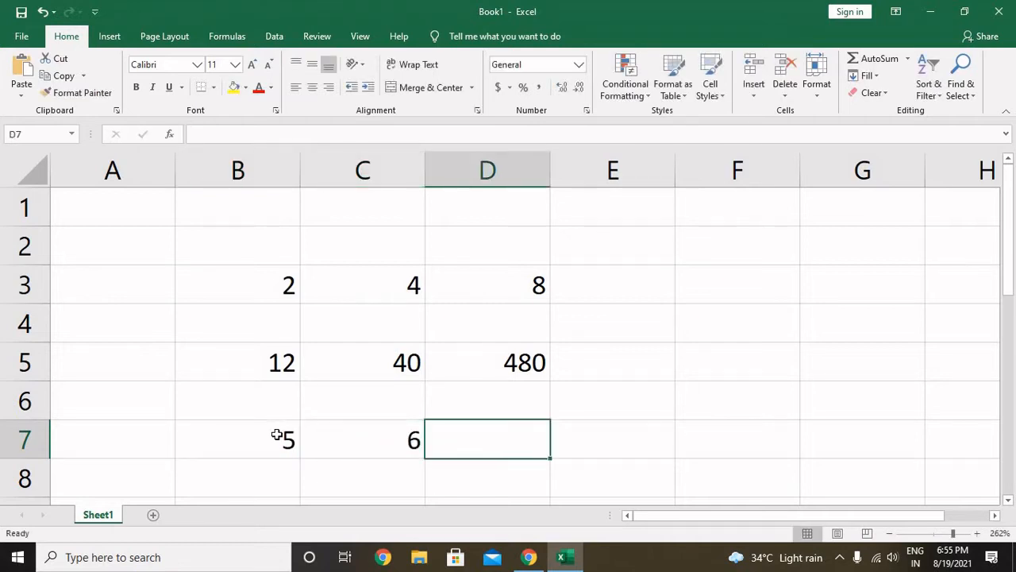
- Multiply the third pair of numbers in cell D7 with the formula =b7*c7
text(=)
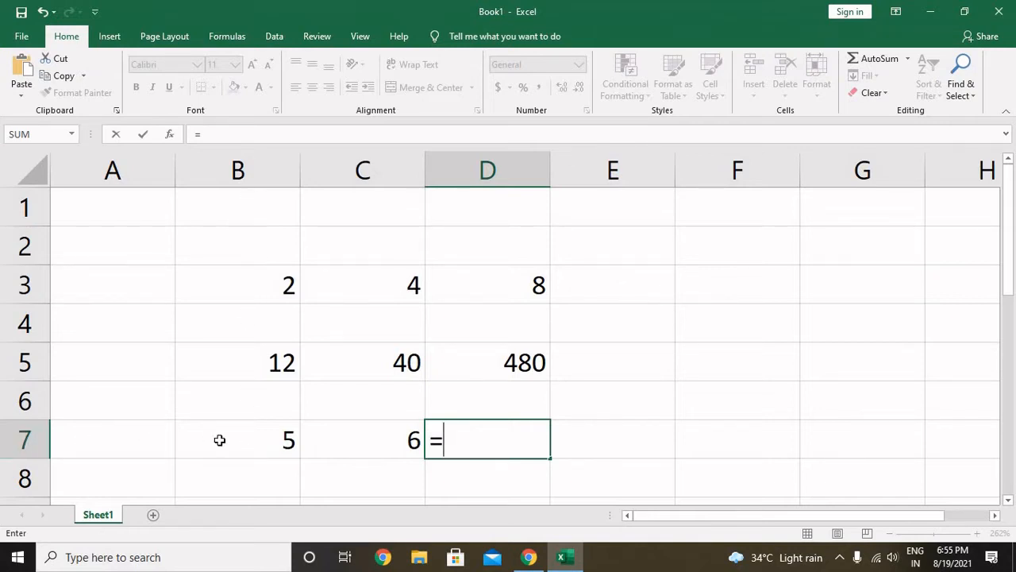
text(b7)
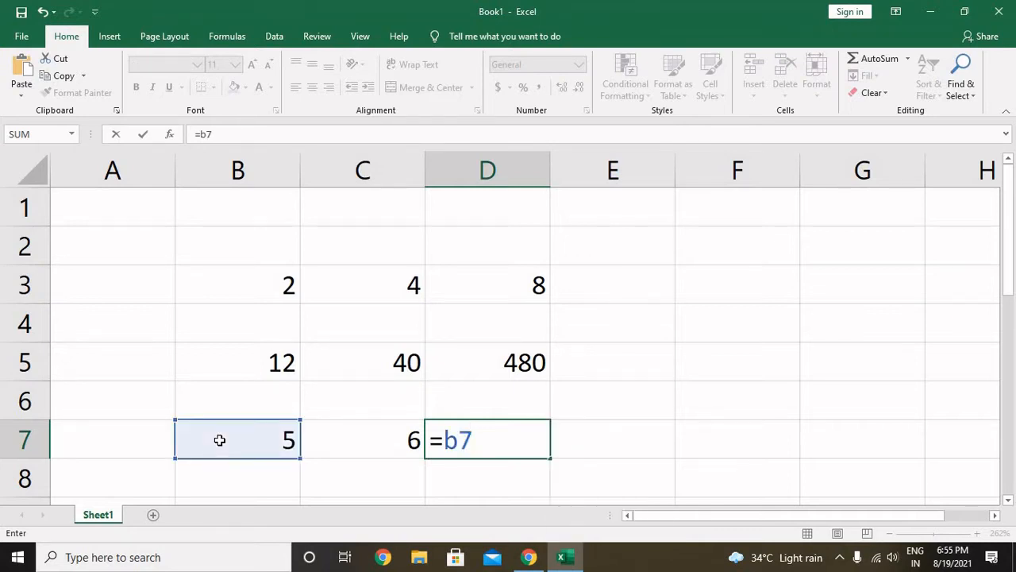
text(*c)
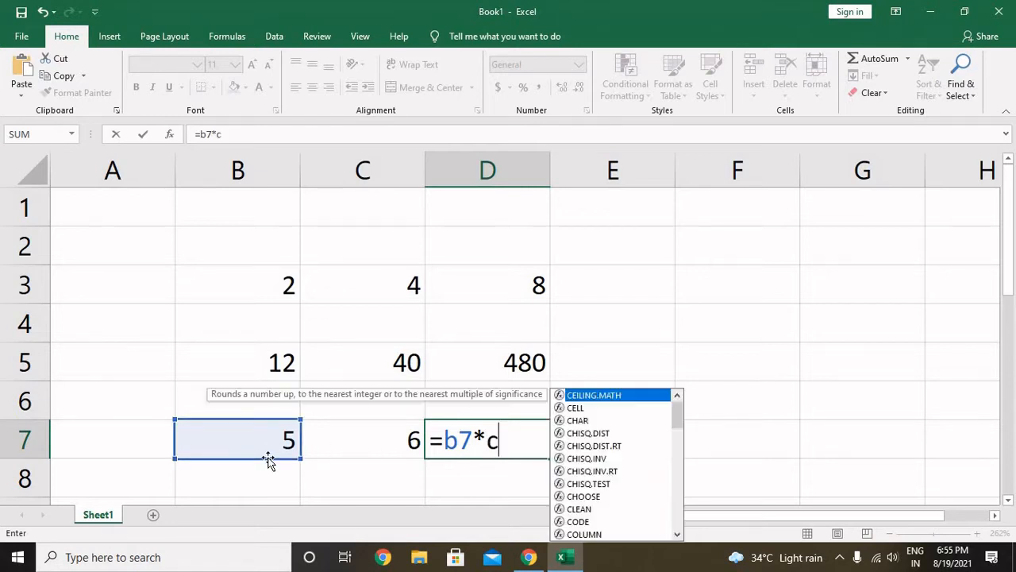
text(7)
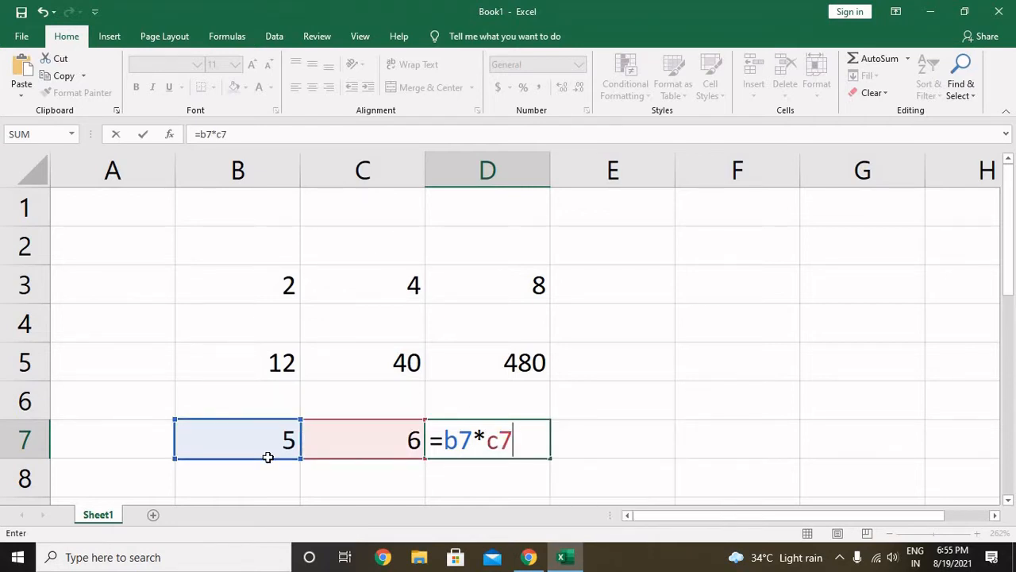
key(Return)
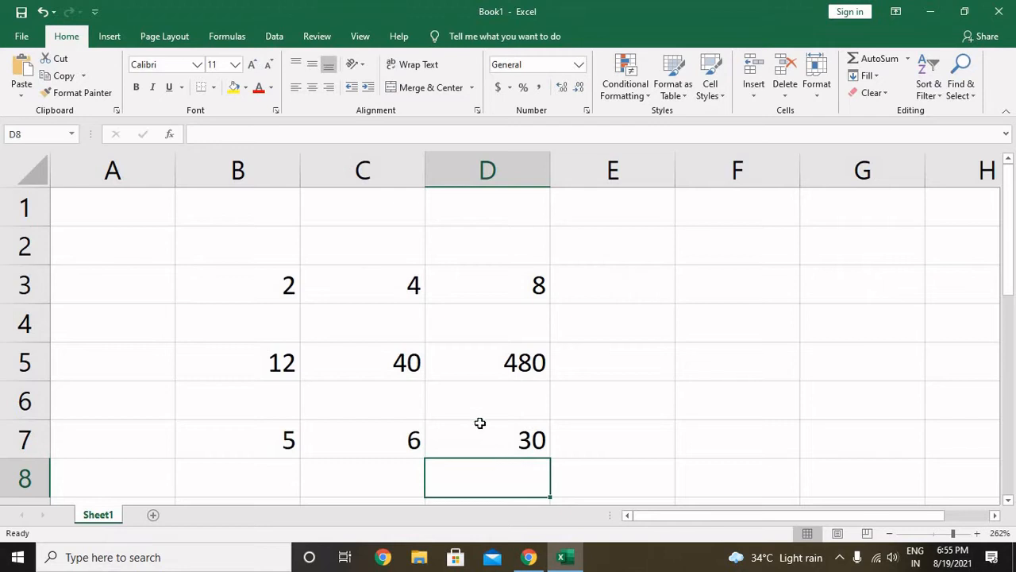
- Merge and center cells B1 through D1 for a heading above the number table
drag(154, 201, 539, 202)
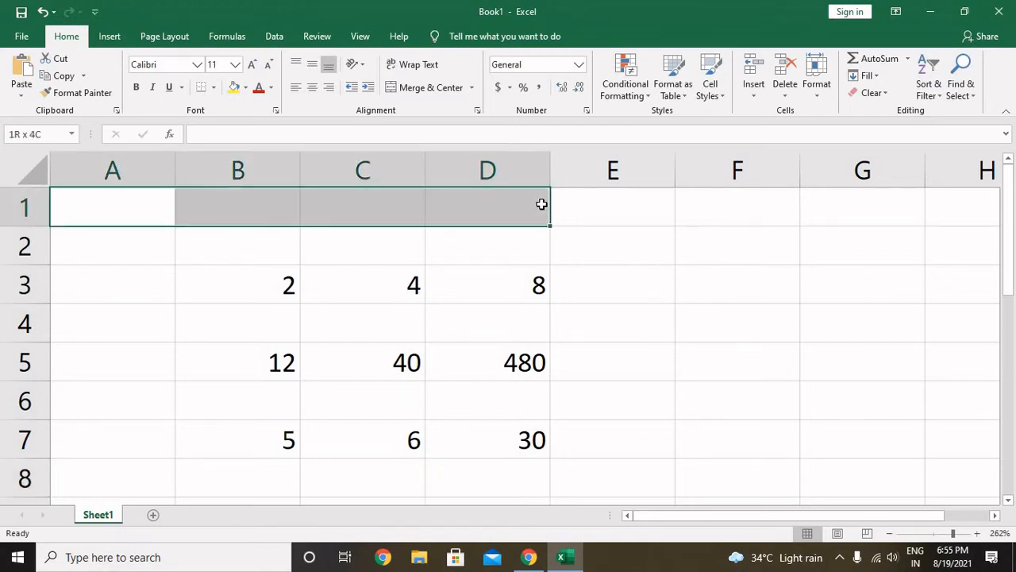
drag(256, 204, 485, 205)
click(437, 86)
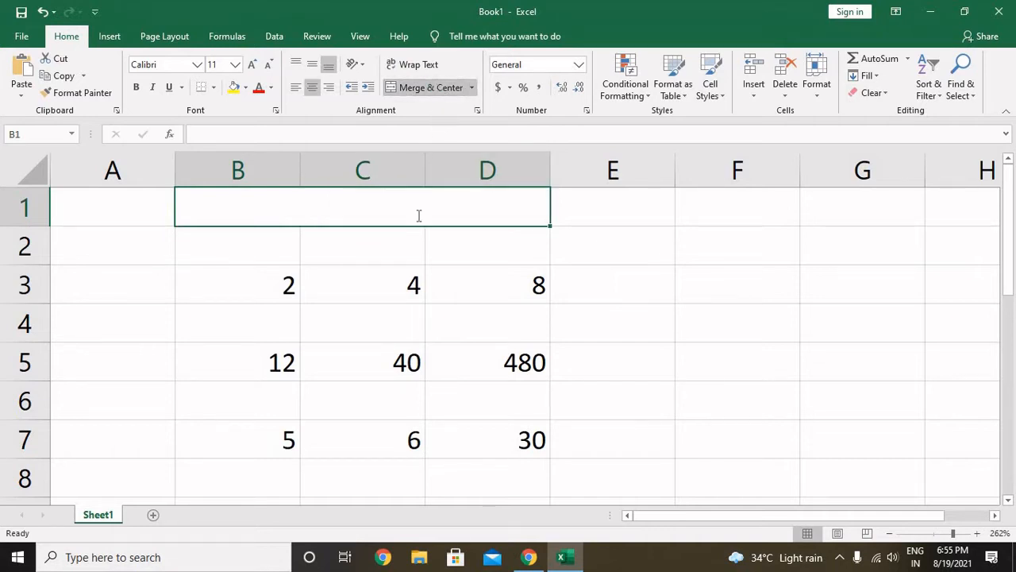
- Enter the heading "Multiply function" in the merged cell in row 1
text(Multi)
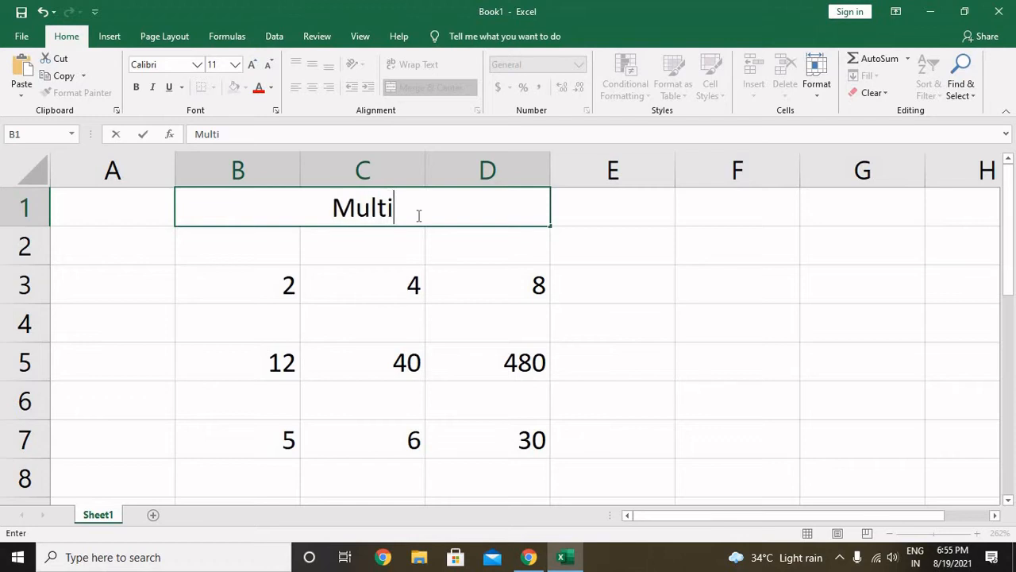
text(ply)
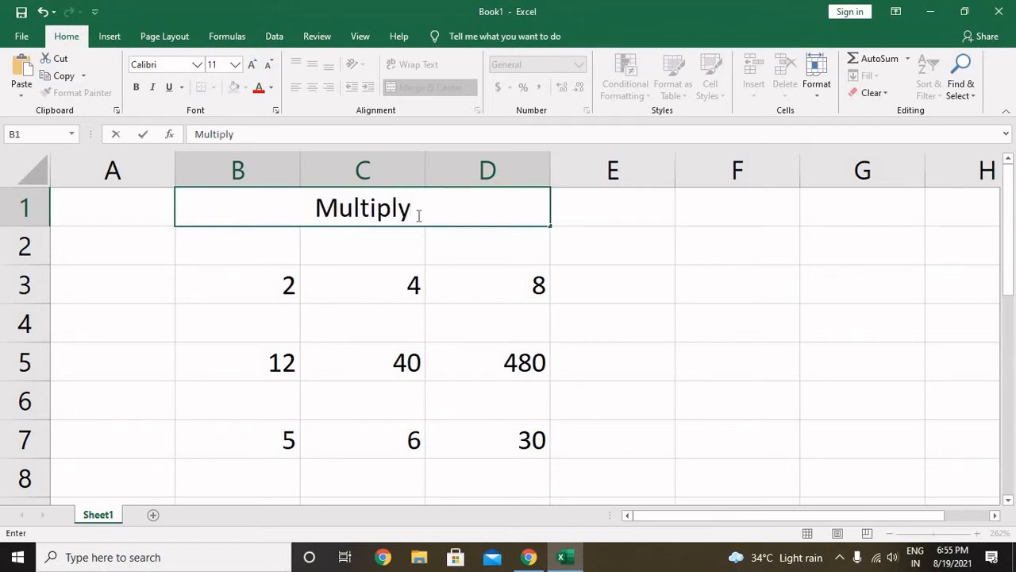
text( f)
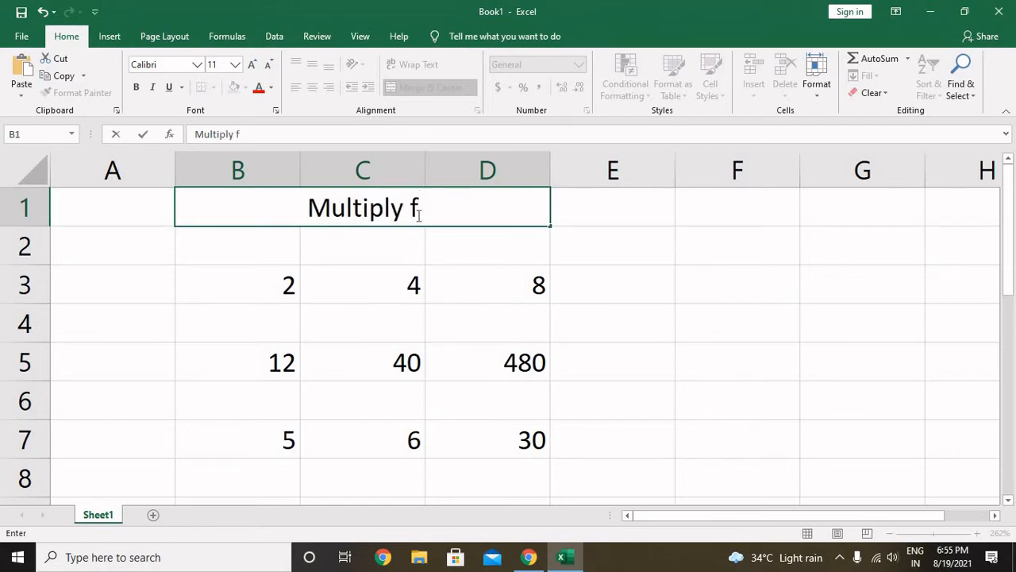
text(uncti)
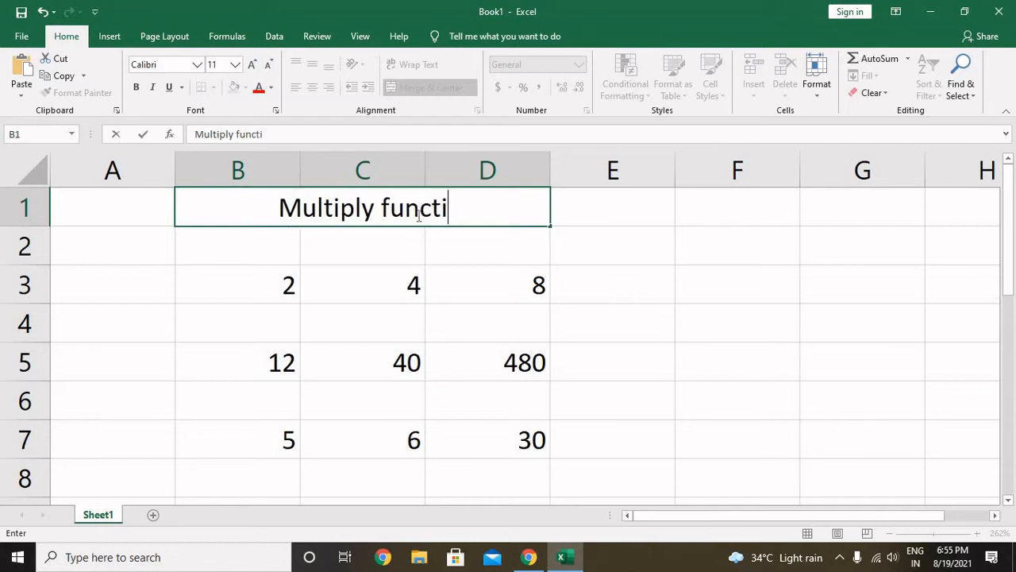
text(on)
key(Return)
- Make the "Multiply function" heading bold
click(450, 209)
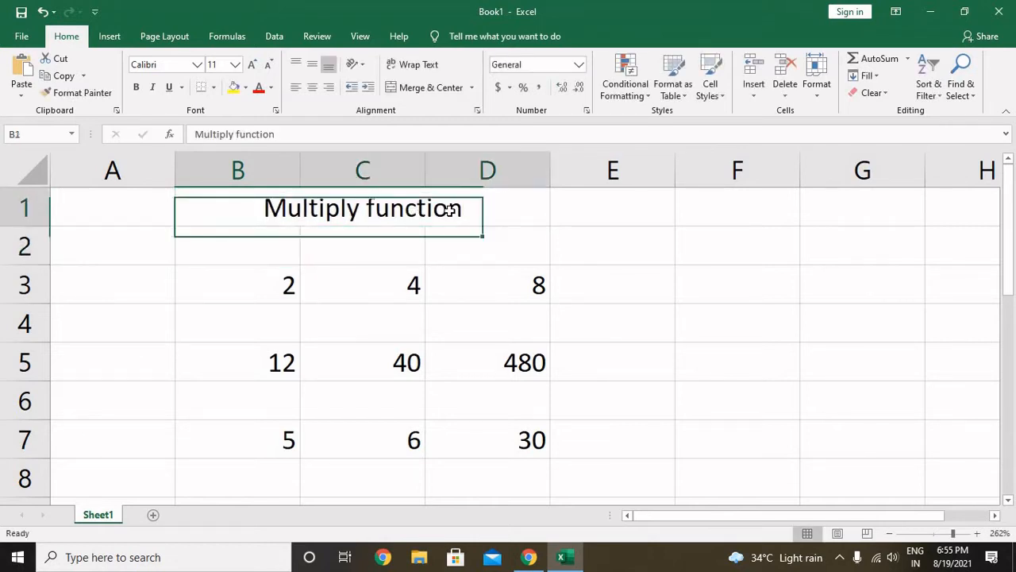
click(137, 88)
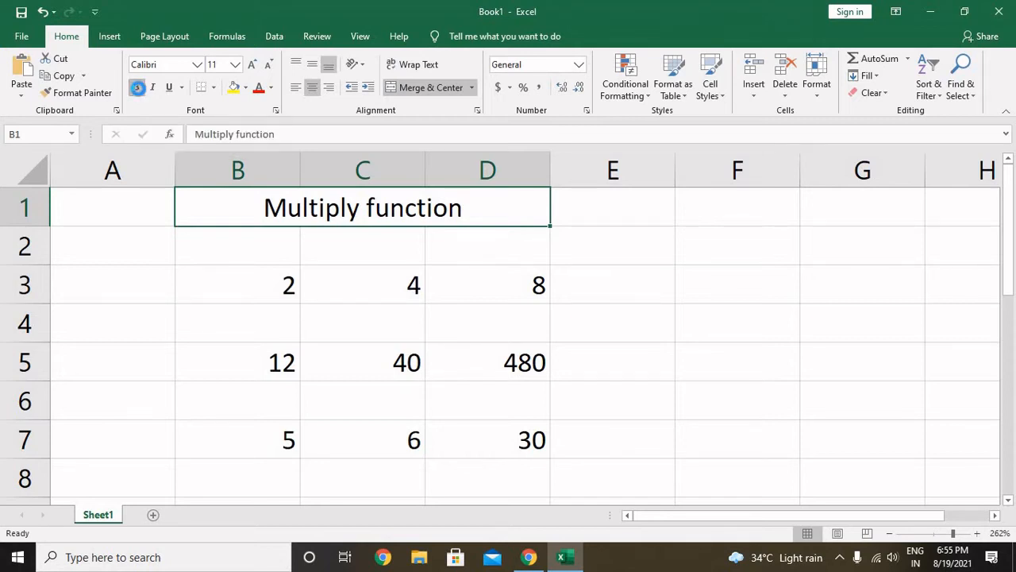
click(137, 88)
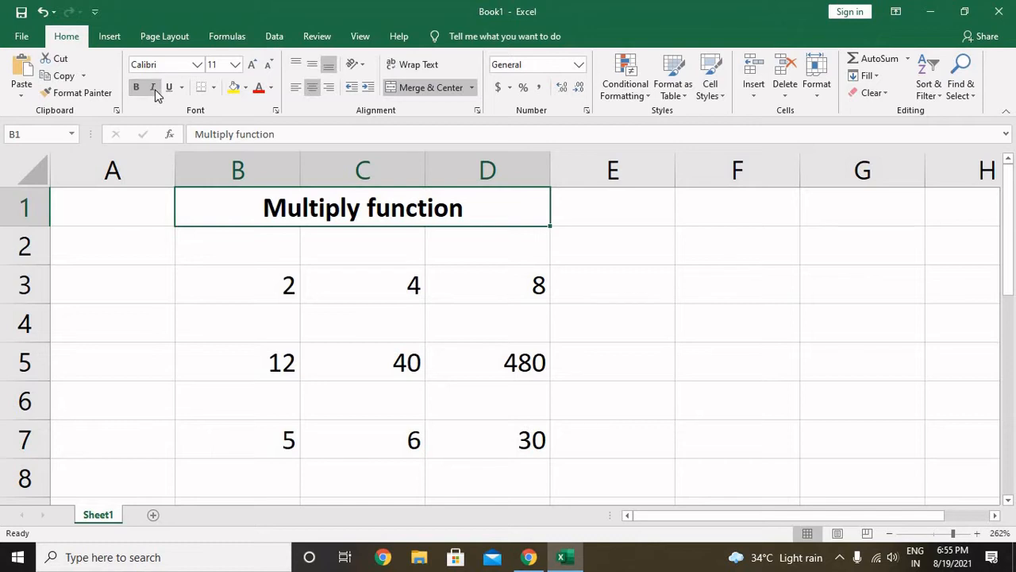
- Try italic and underline on the heading one after the other, removing each again
click(155, 89)
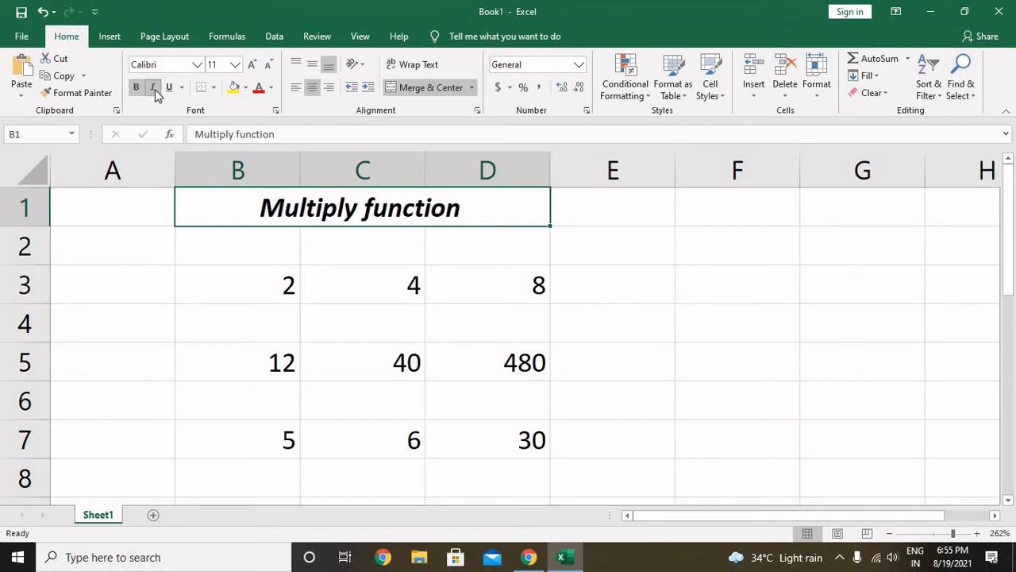
click(155, 88)
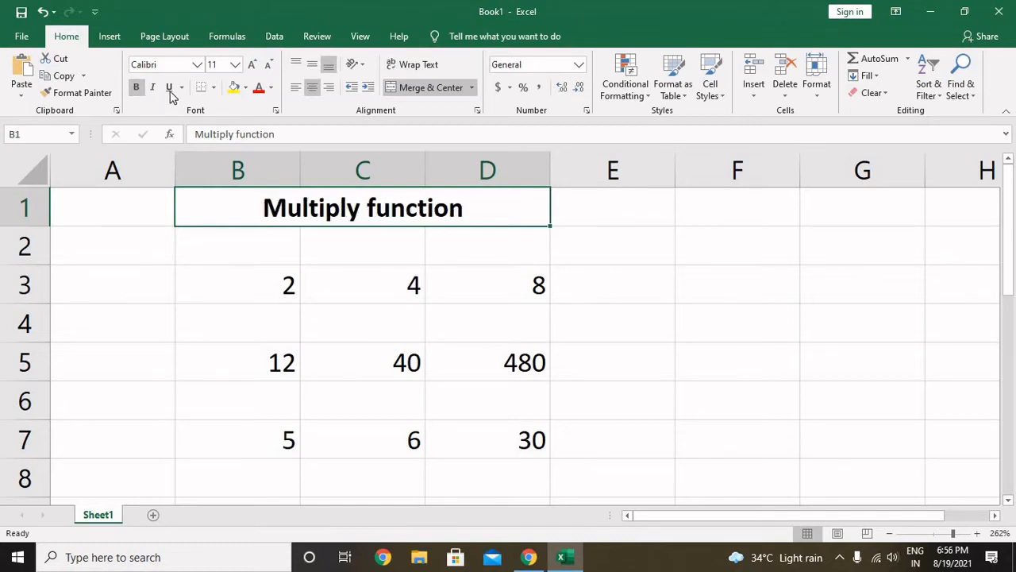
click(169, 91)
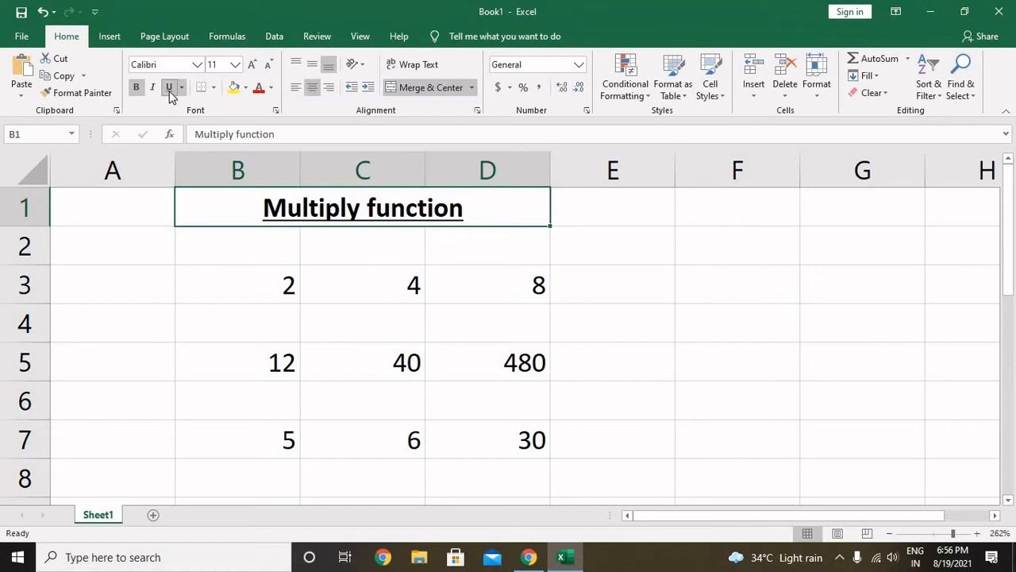
click(169, 89)
- Fill the merged heading cell with yellow
click(234, 87)
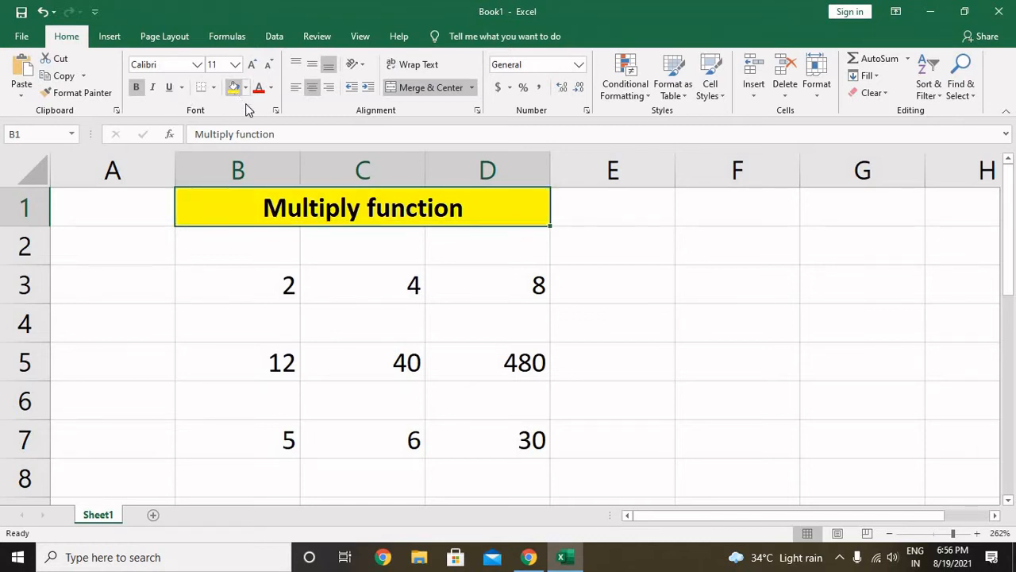
double_click(464, 208)
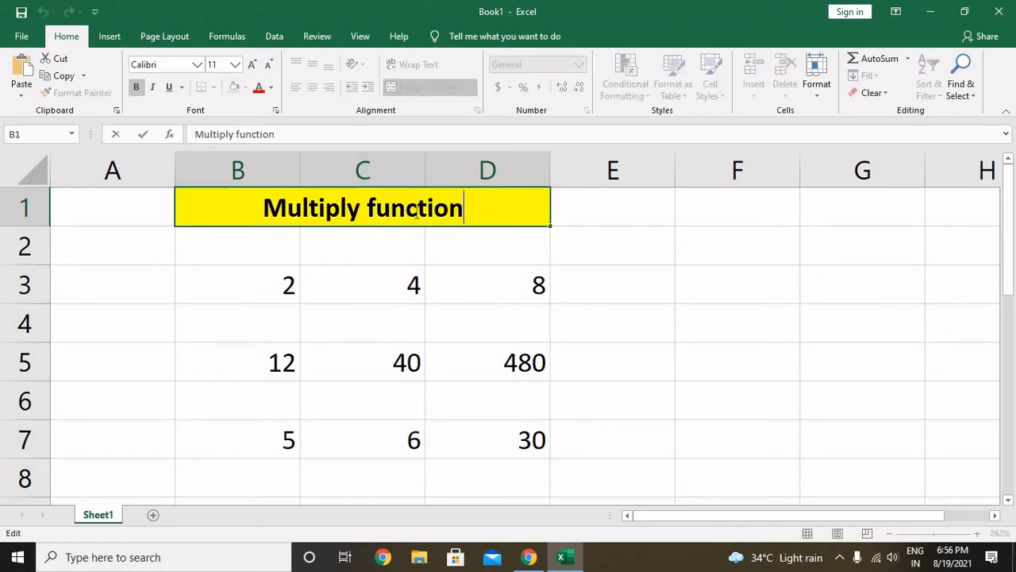
drag(464, 208, 302, 255)
click(302, 255)
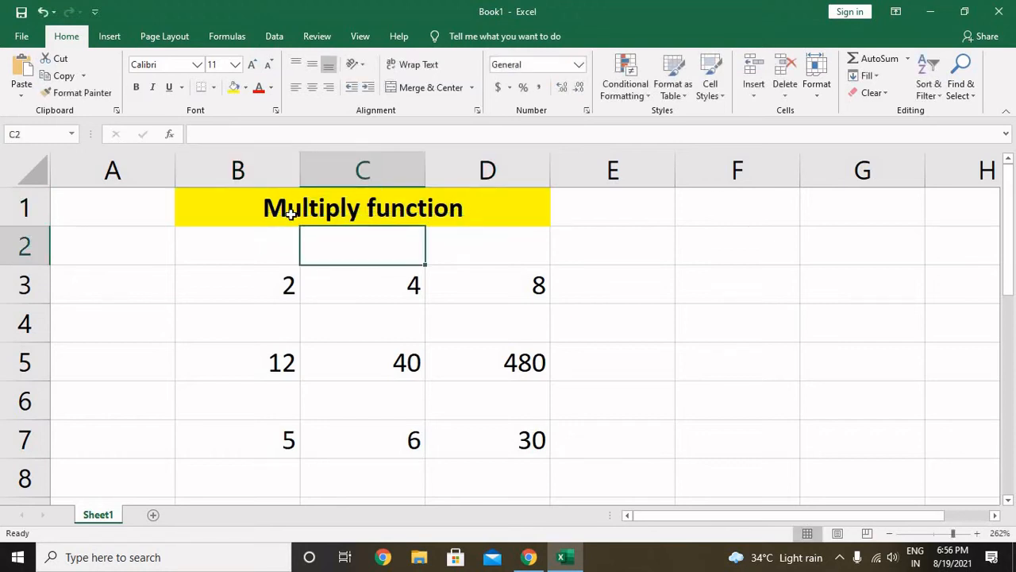
- Select the heading text inside its cell and change its font color to the blue theme color
click(290, 206)
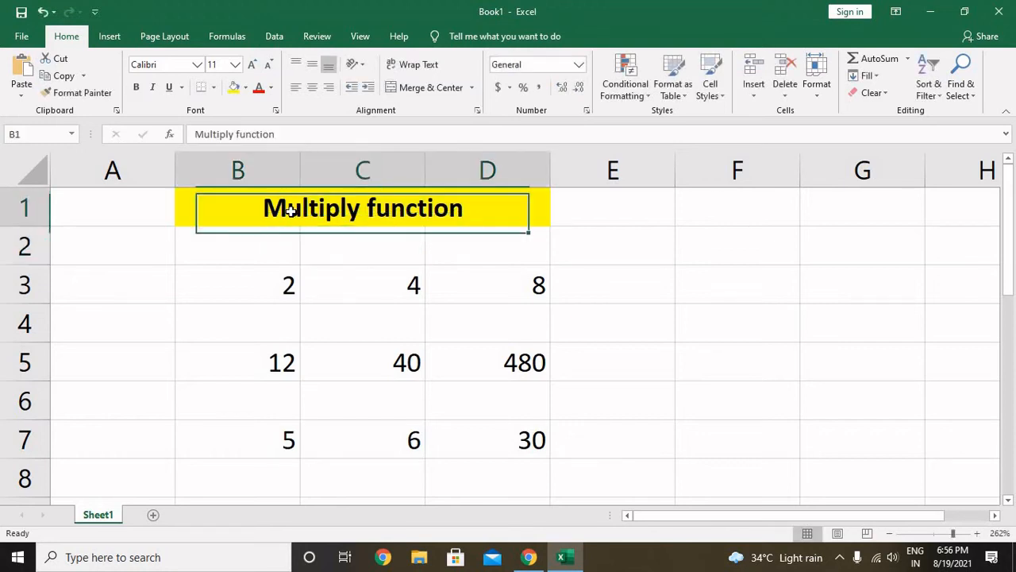
double_click(531, 208)
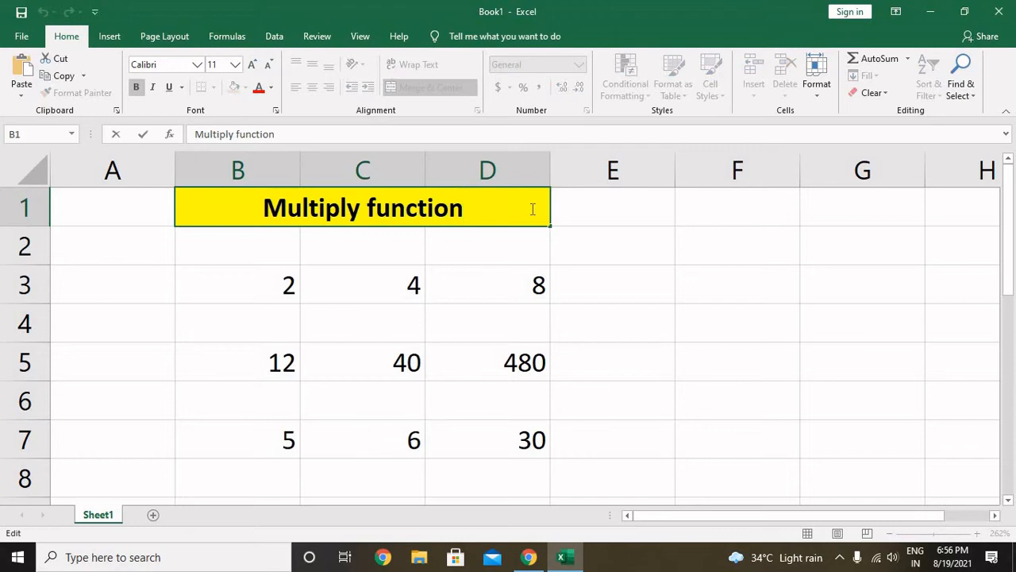
drag(464, 208, 262, 208)
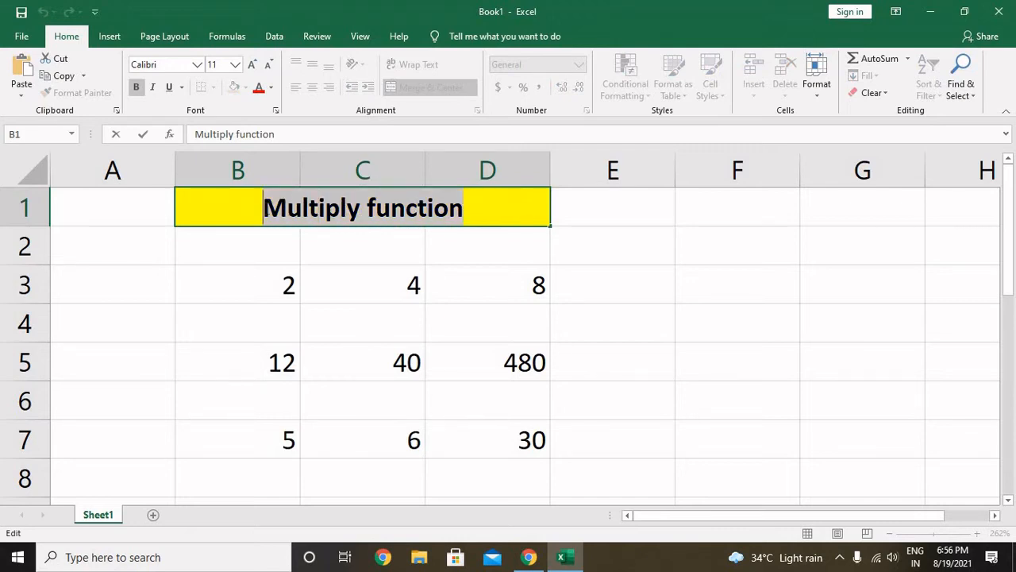
click(271, 87)
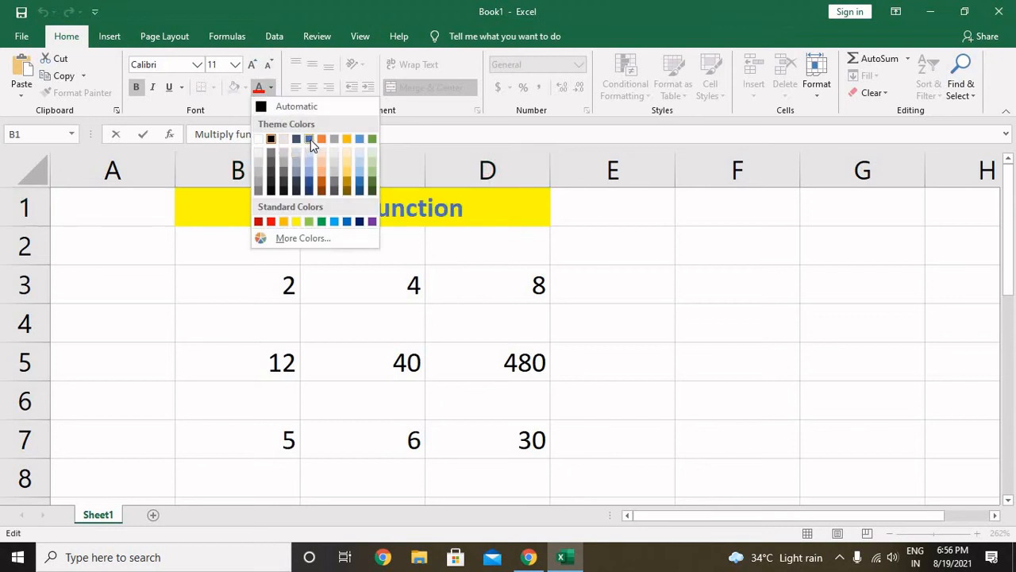
click(309, 139)
click(685, 310)
- Enter a person's first name in cell F3
click(717, 281)
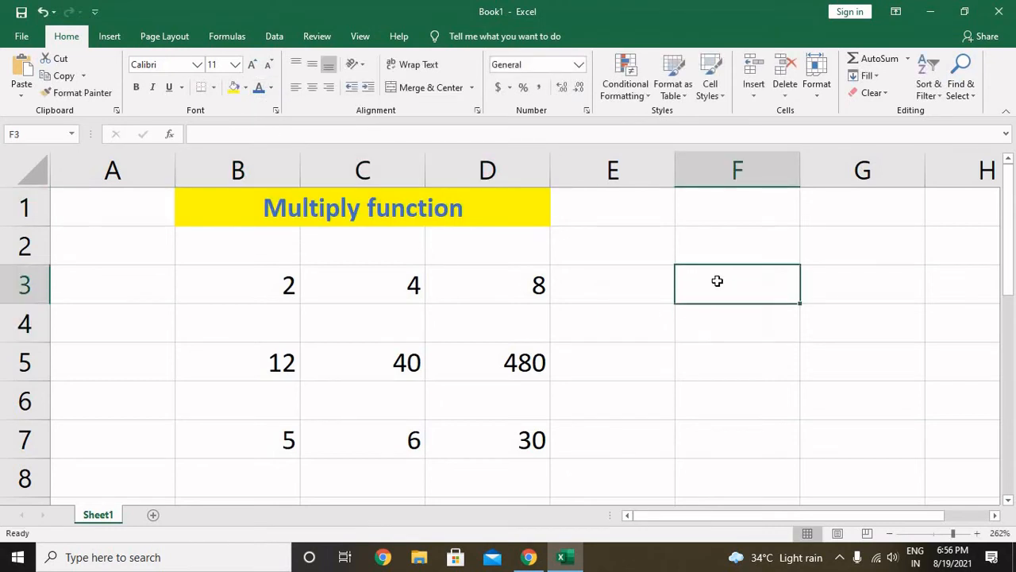
text(priya)
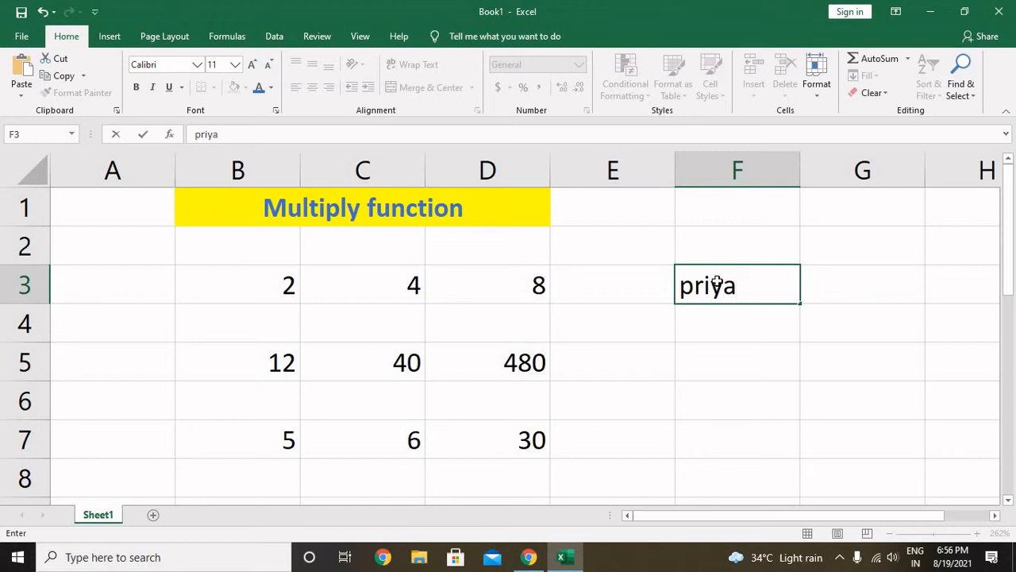
key(Return)
- Edit cell F3 in place and add a space and the surname after the first name
click(717, 281)
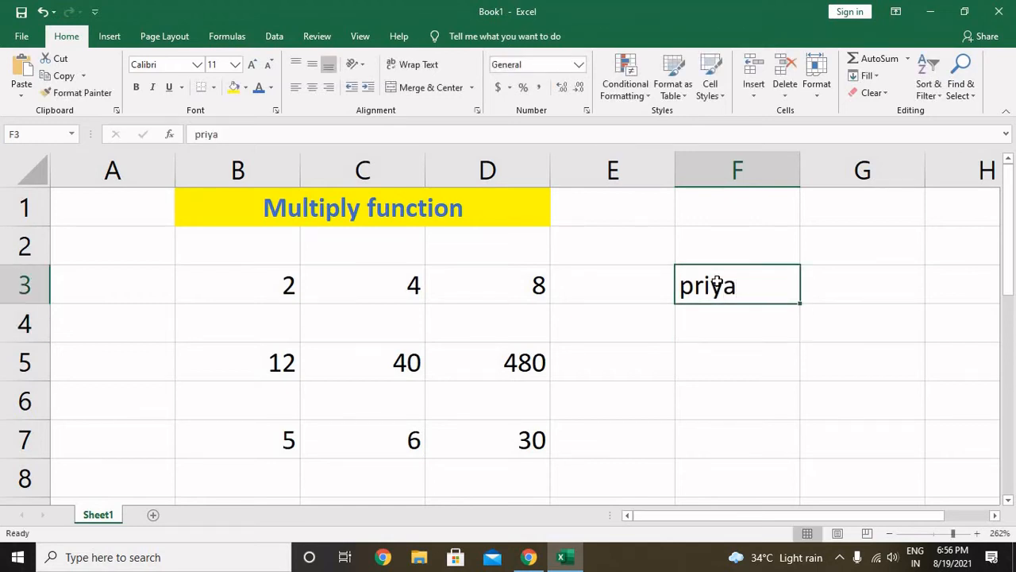
key(F2)
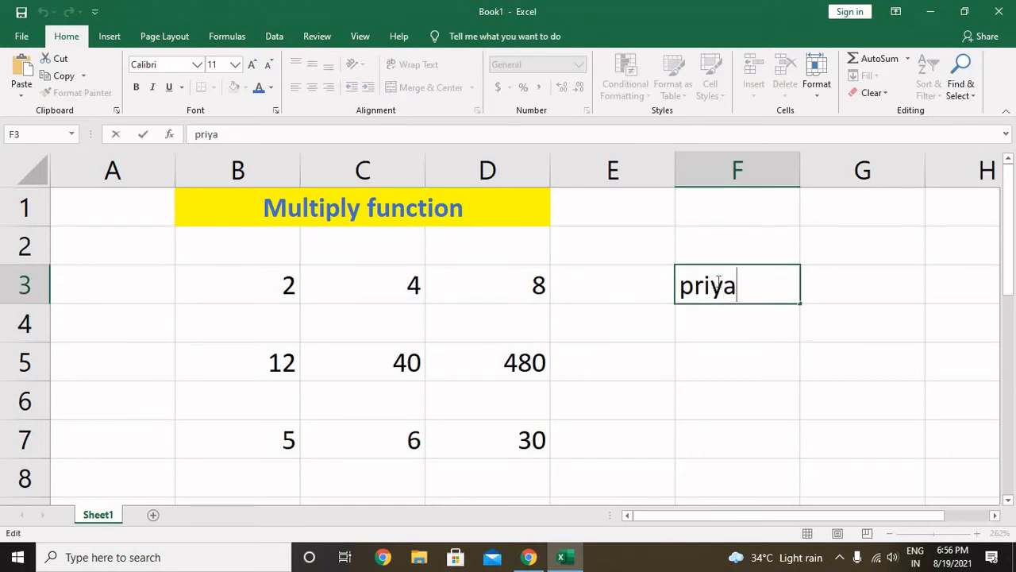
text(gupta)
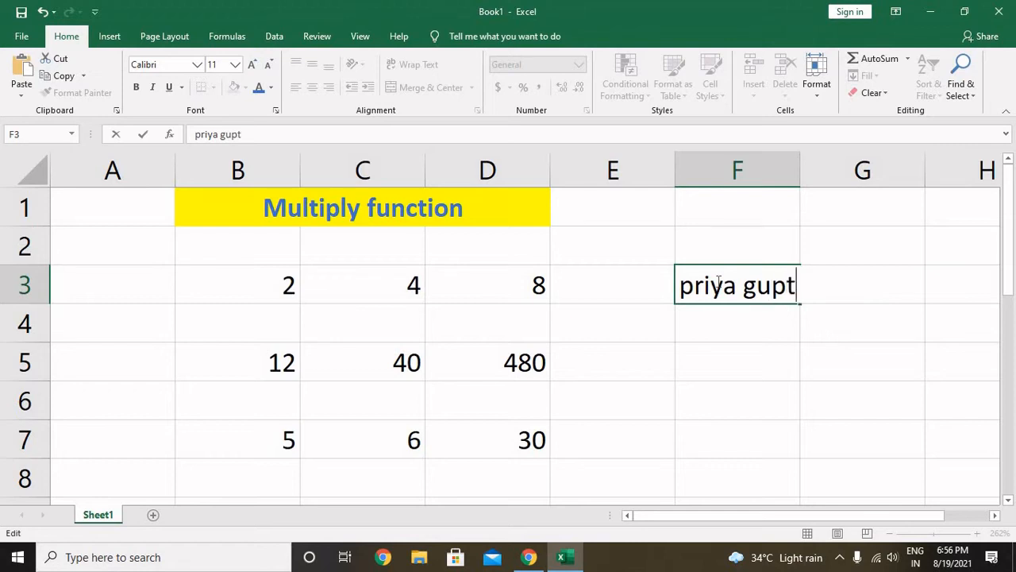
key(Return)
- Enter the same person's name in cell F4, and erase the entry character by character
text(priya)
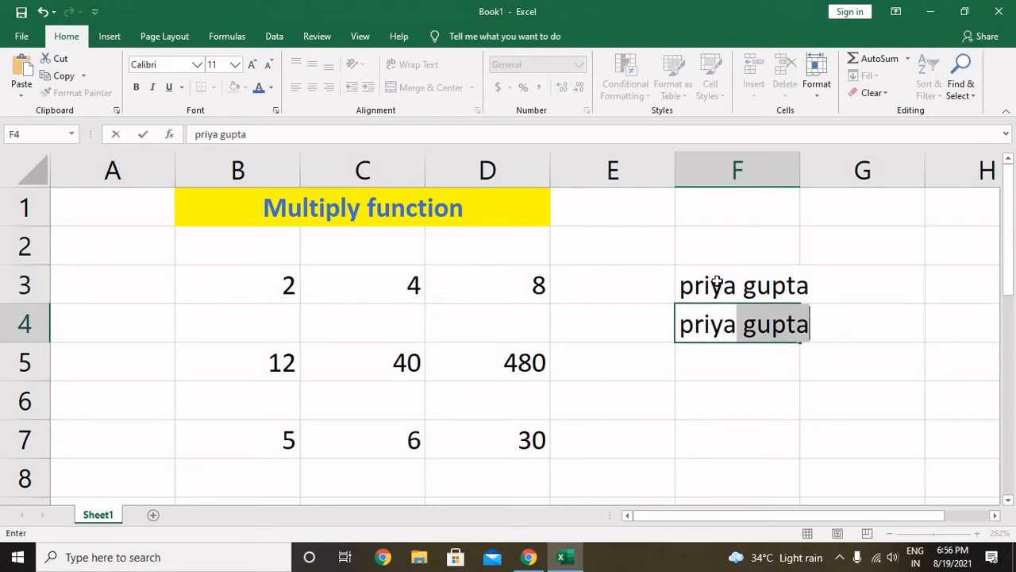
key(Return)
key(Up)
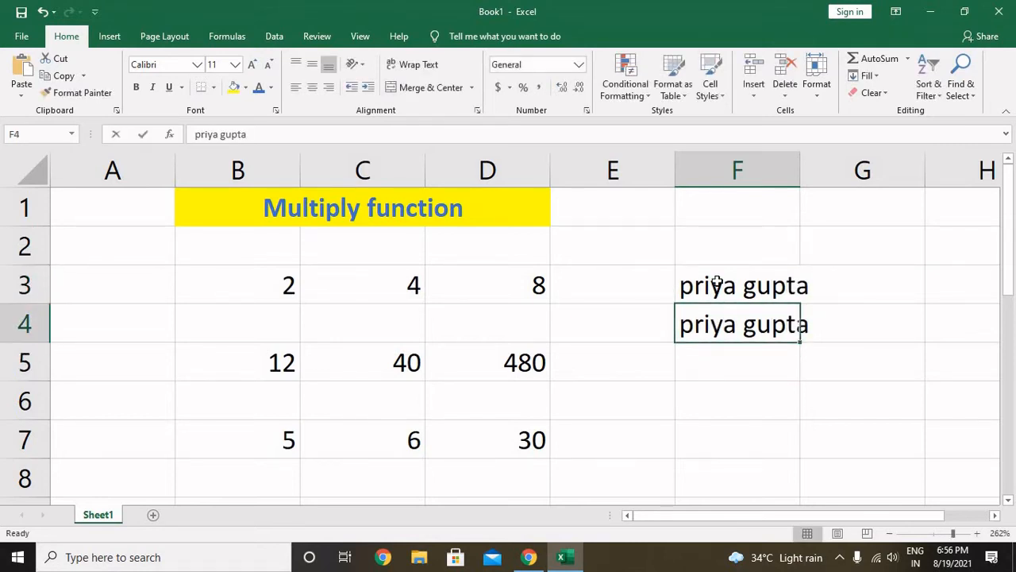
key(F2)
key(BackSpace)
key(BackSpace)
key(BackSpace)
key(BackSpace)
key(BackSpace)
key(BackSpace)
key(BackSpace)
key(BackSpace)
key(BackSpace)
key(BackSpace)
key(BackSpace)
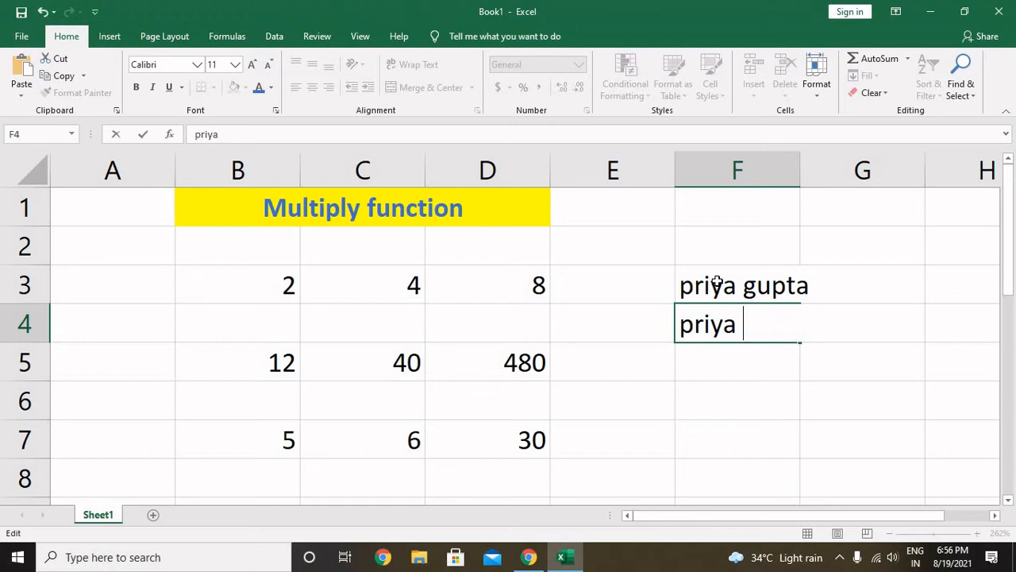
key(Return)
- Enter a second person's first name in cell F5
text(s)
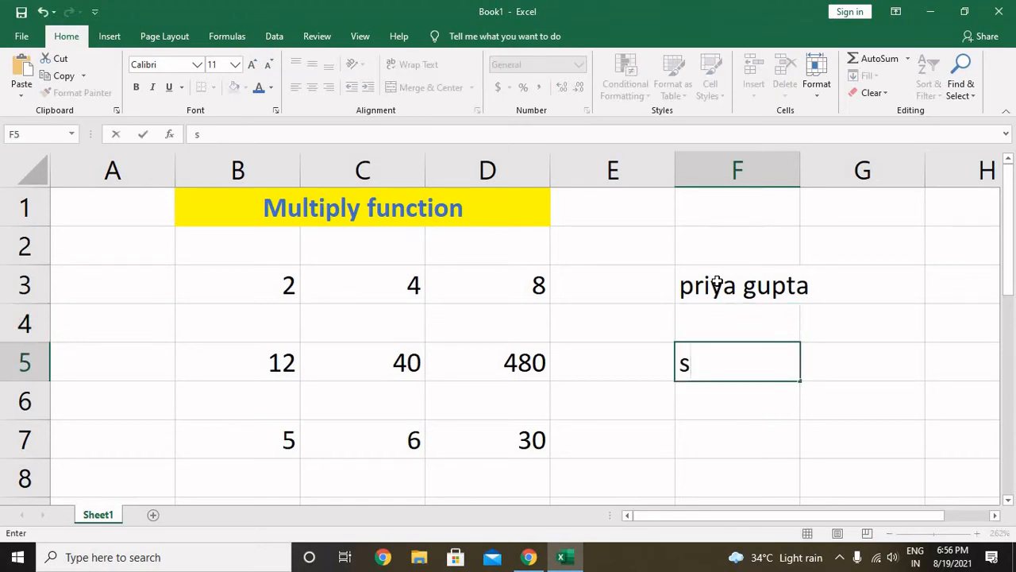
text(oniya)
key(Return)
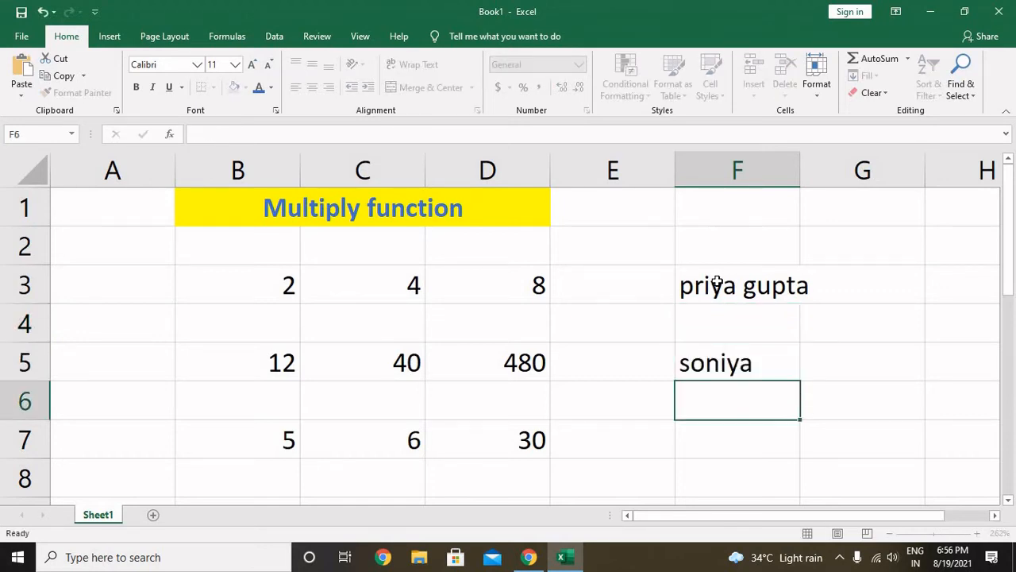
- Overwrite the first name in cell F5 with the person's surname
key(Up)
text(singh)
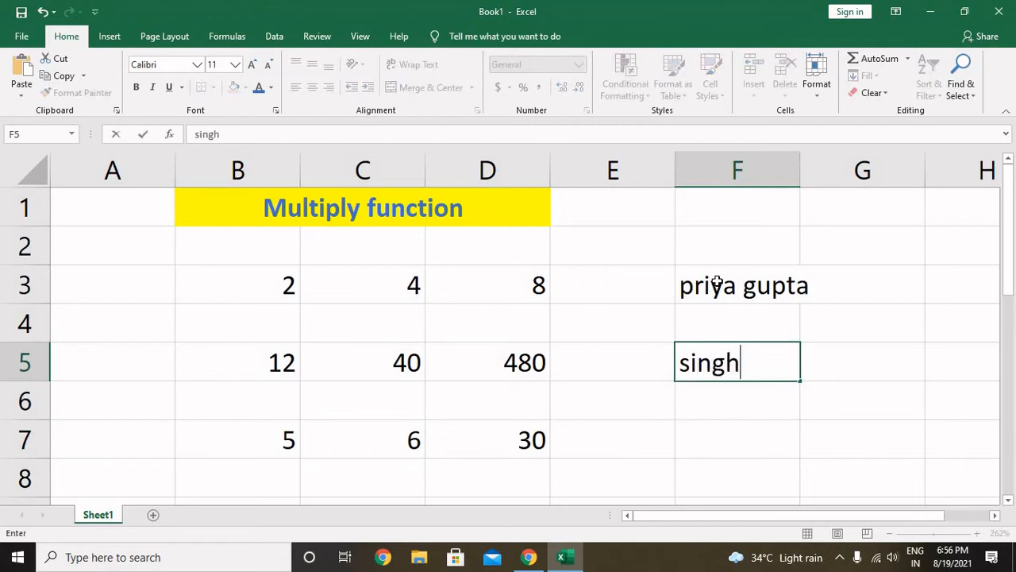
key(Return)
- Edit cell F5 in place and insert the first name and a space before the surname
key(Up)
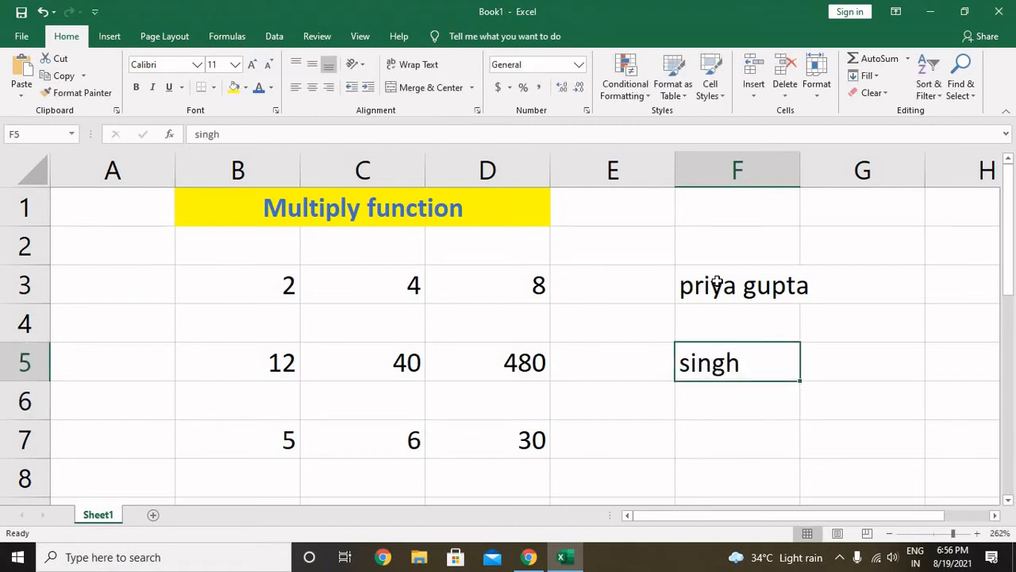
key(F2)
key(Left)
key(Left)
key(Left)
key(Left)
key(Left)
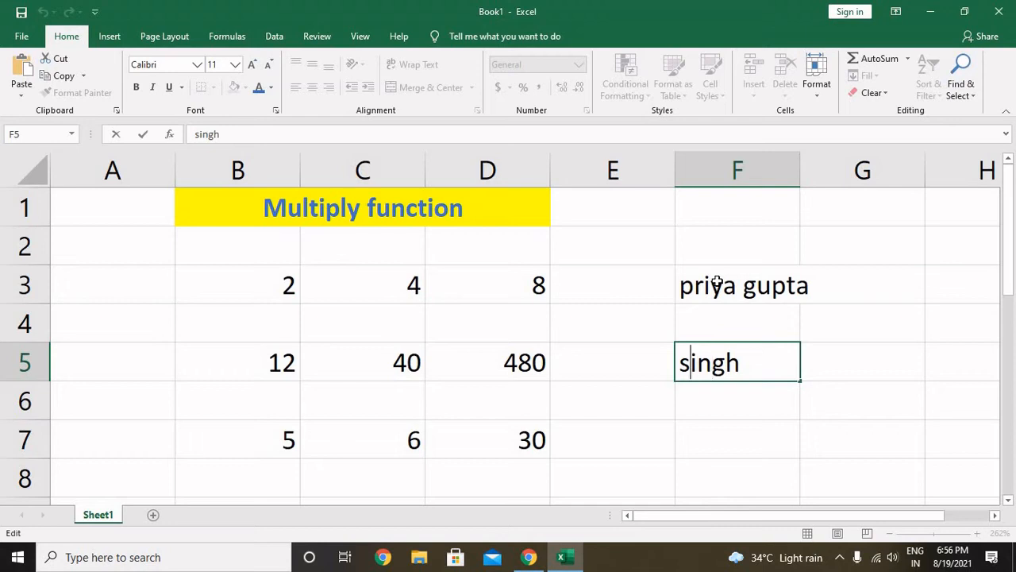
text(soni)
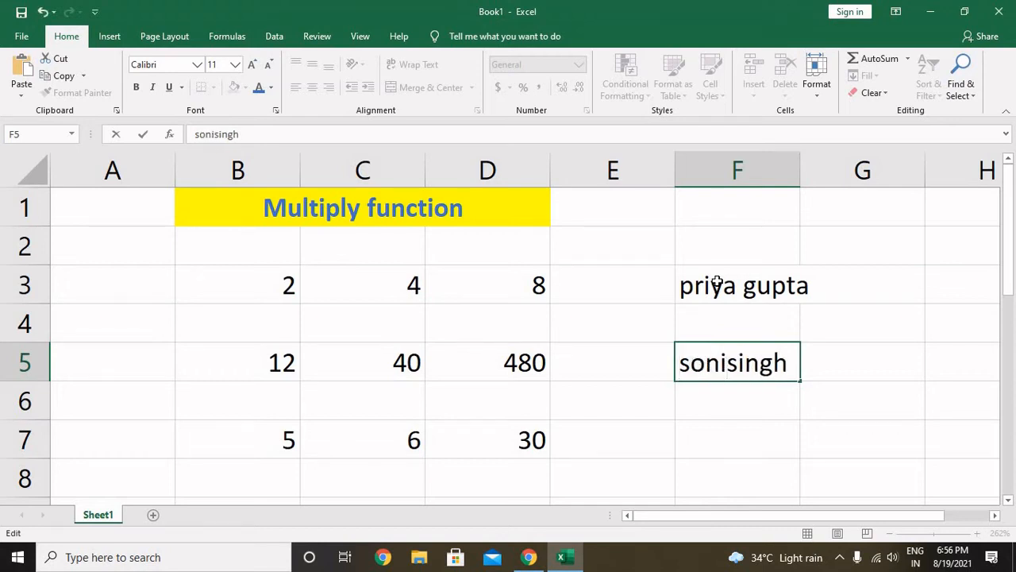
text(ya)
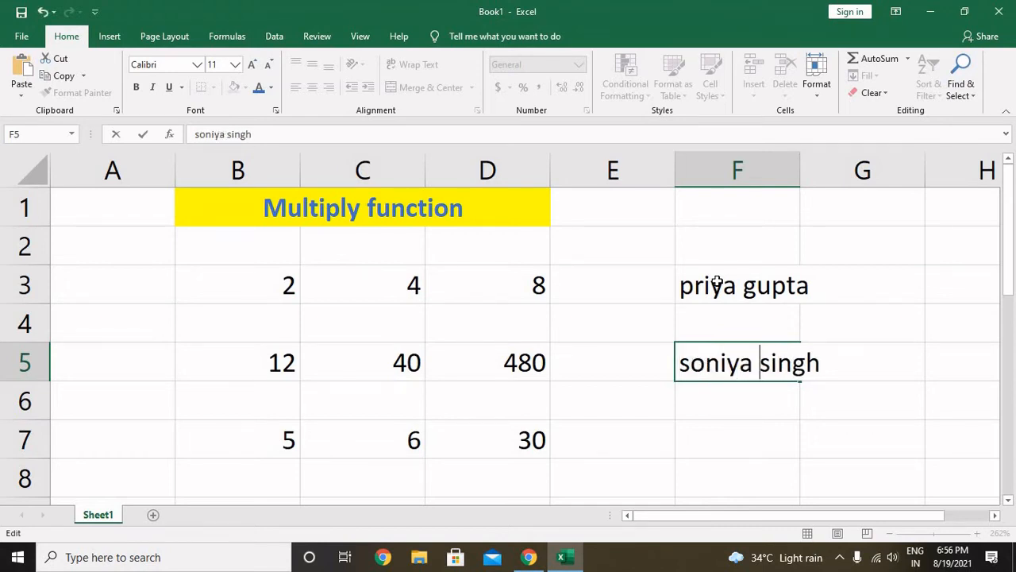
key(Return)
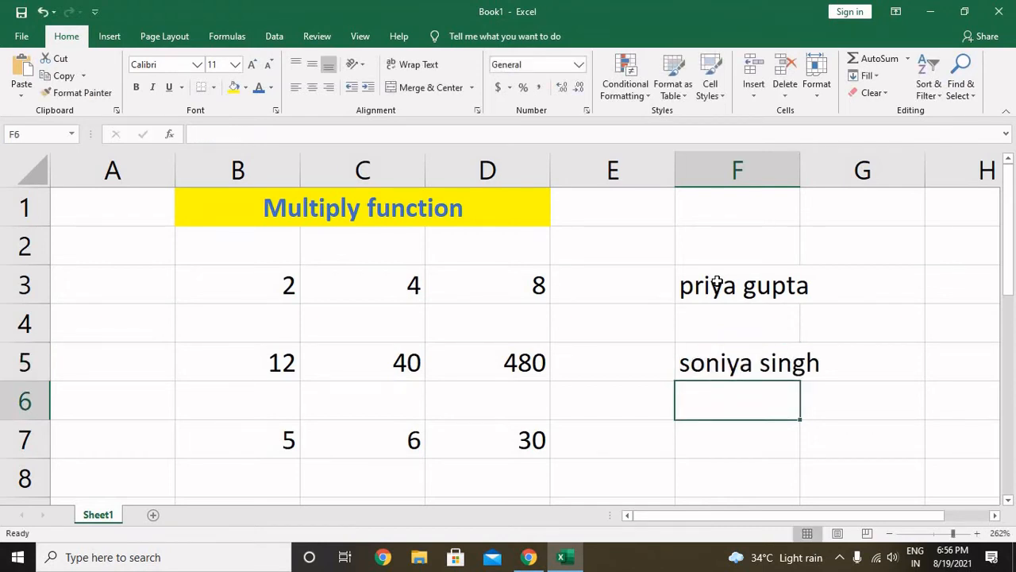
- Open cell F5 for in-place editing, move the insertion point back and forth through the name, and close the edit
double_click(762, 361)
key(Left)
key(Left)
key(Left)
key(Left)
key(Left)
key(Left)
key(Left)
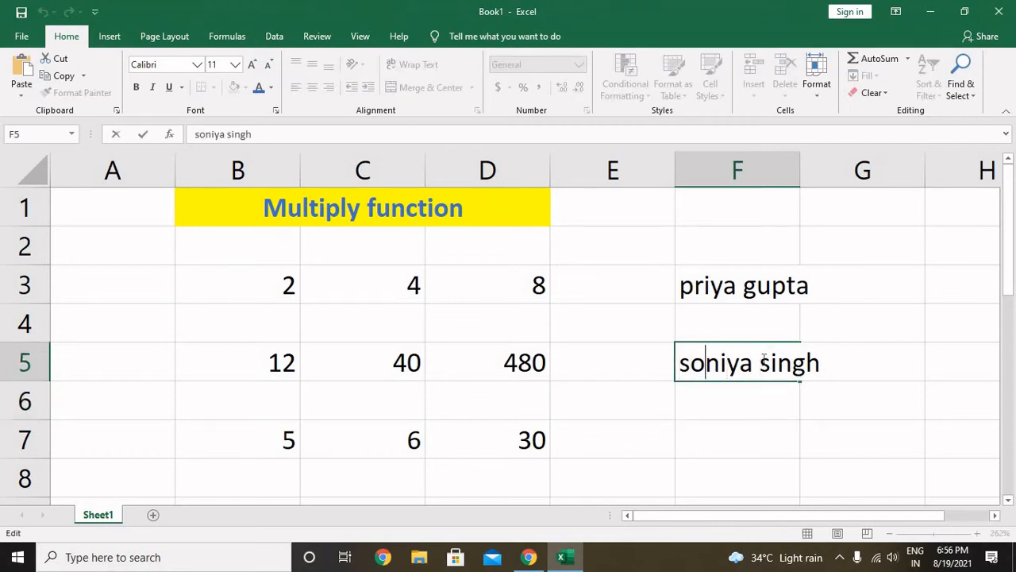
key(Right)
key(Right)
key(Right)
key(Right)
key(Right)
key(Right)
key(Right)
key(Right)
key(Right)
key(Return)
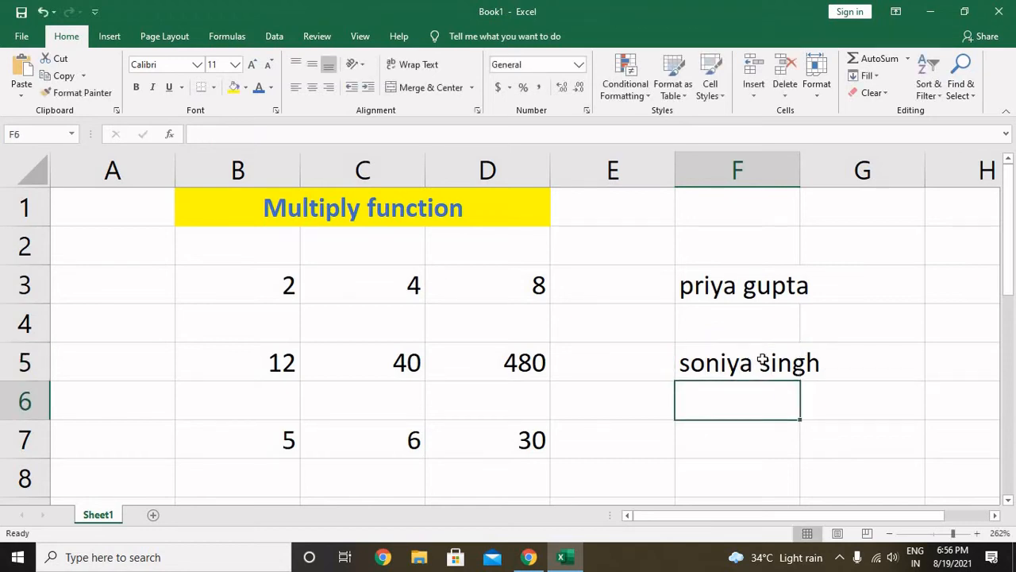
- Move the cell selection from F5 across row 5 to B5 and back to F5
click(762, 361)
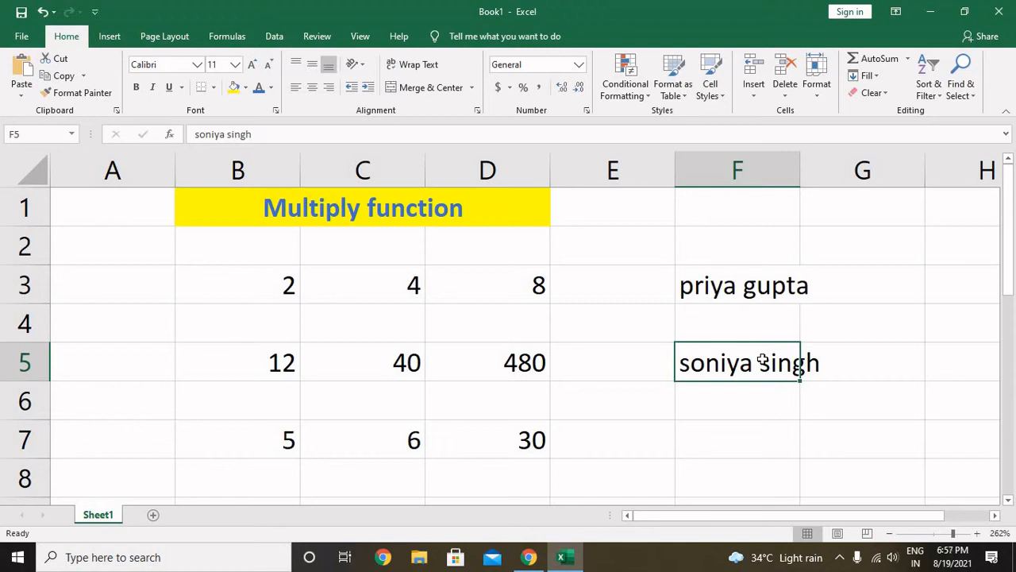
key(Left)
key(Left)
key(Left)
key(Left)
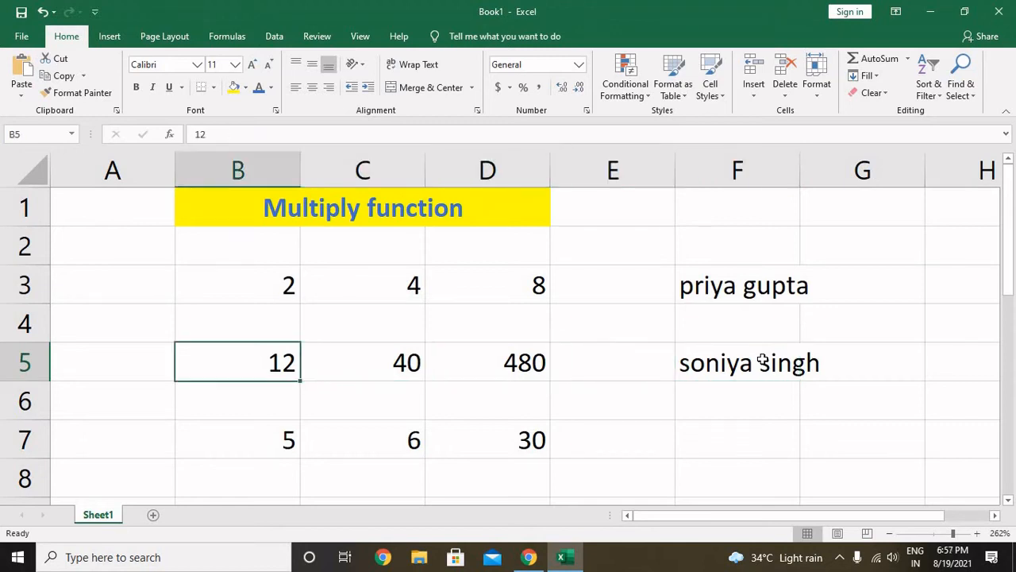
key(Right)
key(Right)
key(Right)
key(Right)
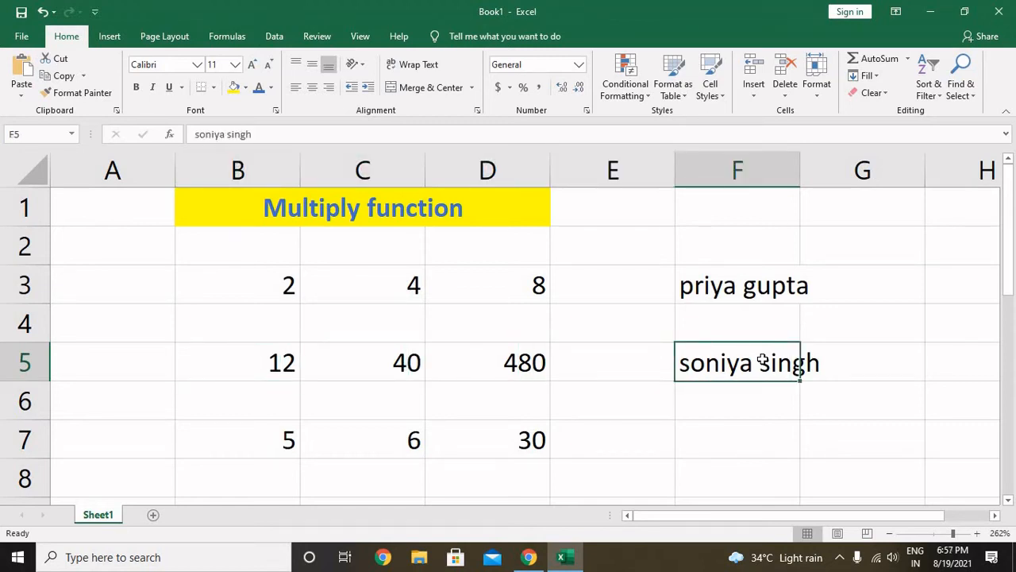
- Move the cell selection up column F to F1 and back down to F5
key(Up)
key(Up)
key(Up)
key(Up)
key(Down)
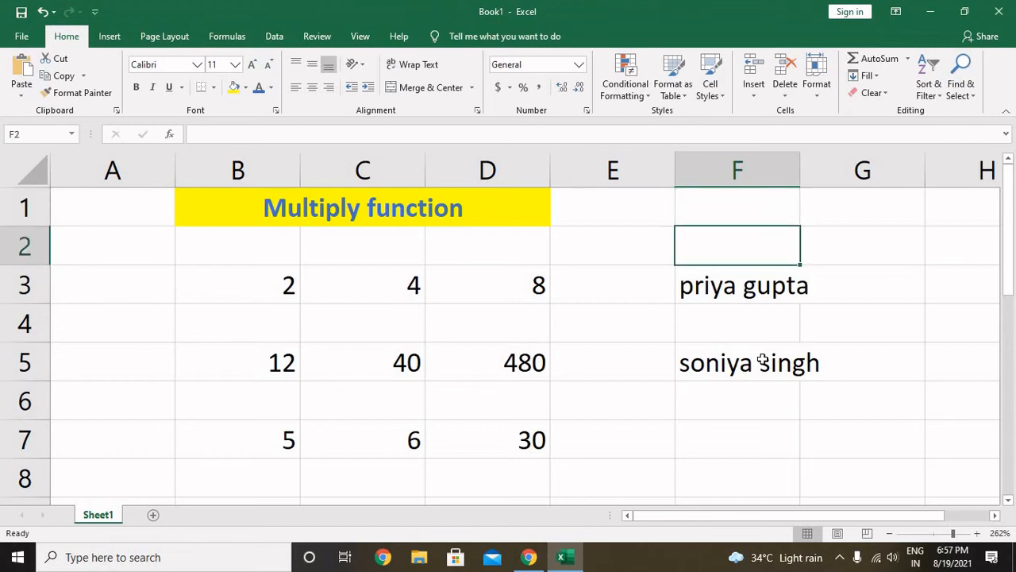
key(Down)
key(Down)
key(Down)
key(Down)
key(Up)
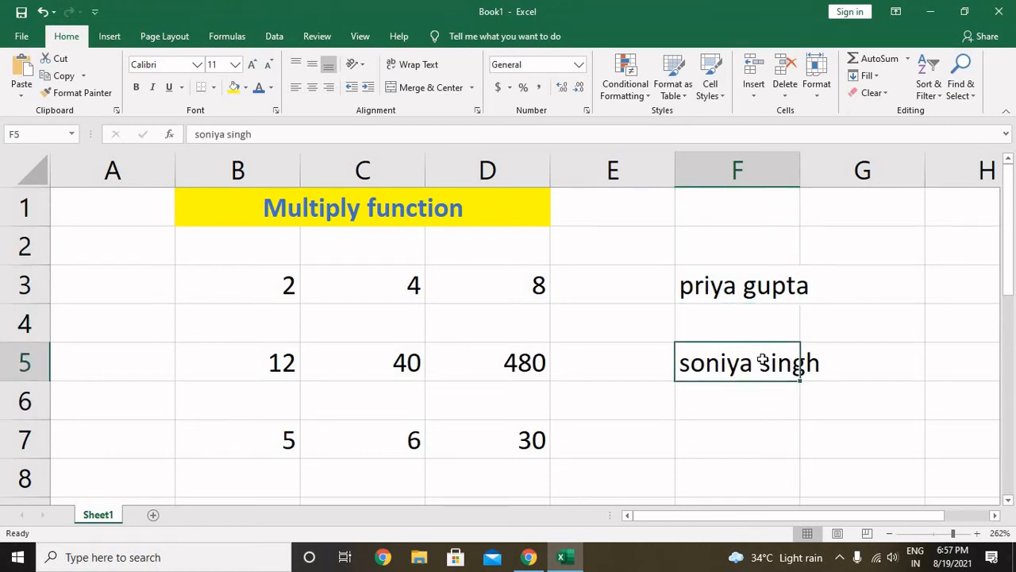
- Put the selected cell F5 in edit mode again, step through its characters in both directions, and end the edit
key(F2)
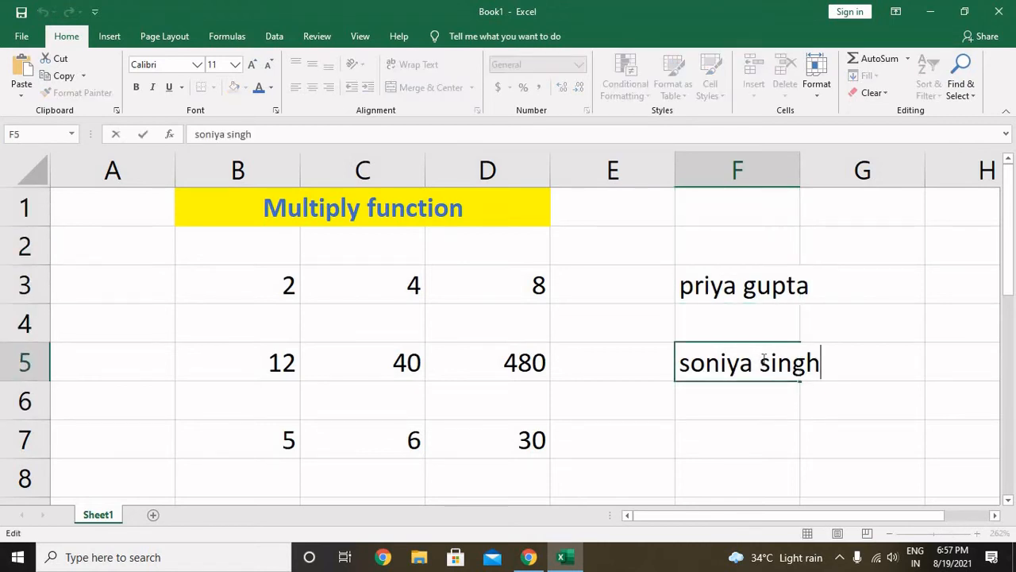
key(Left)
key(Left)
key(Left)
key(Left)
key(Left)
key(Left)
key(Left)
key(Left)
key(Left)
key(Left)
key(Left)
key(Right)
key(Right)
key(Right)
key(Right)
key(Right)
key(Right)
key(Return)
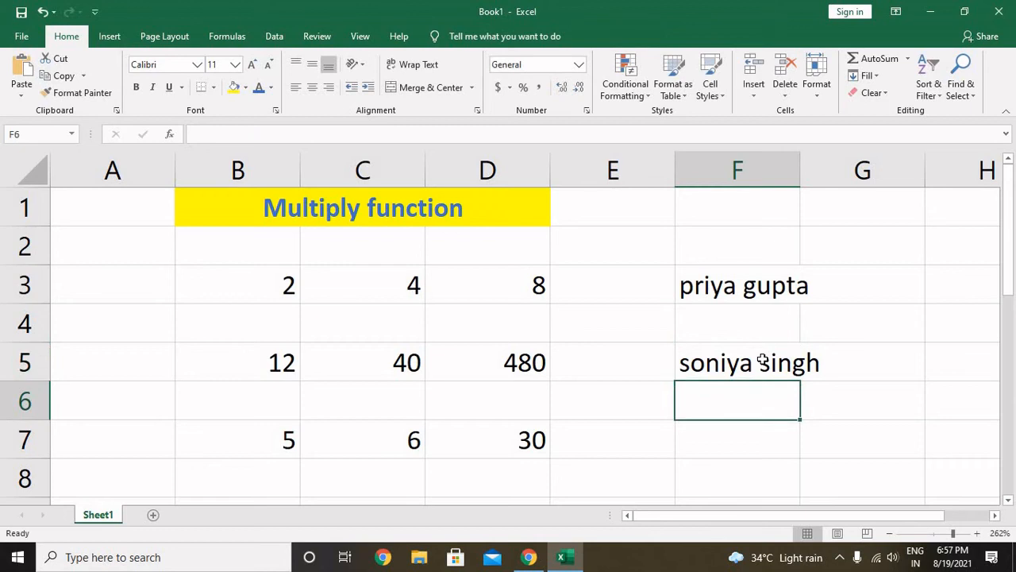
- Apply All Borders to the range B3:D7
drag(262, 288, 501, 425)
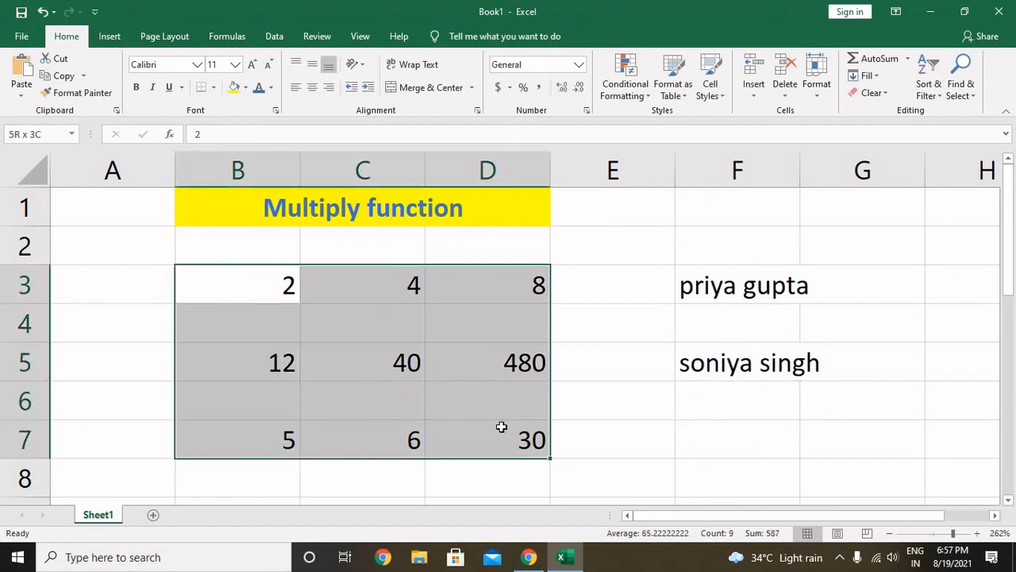
click(213, 88)
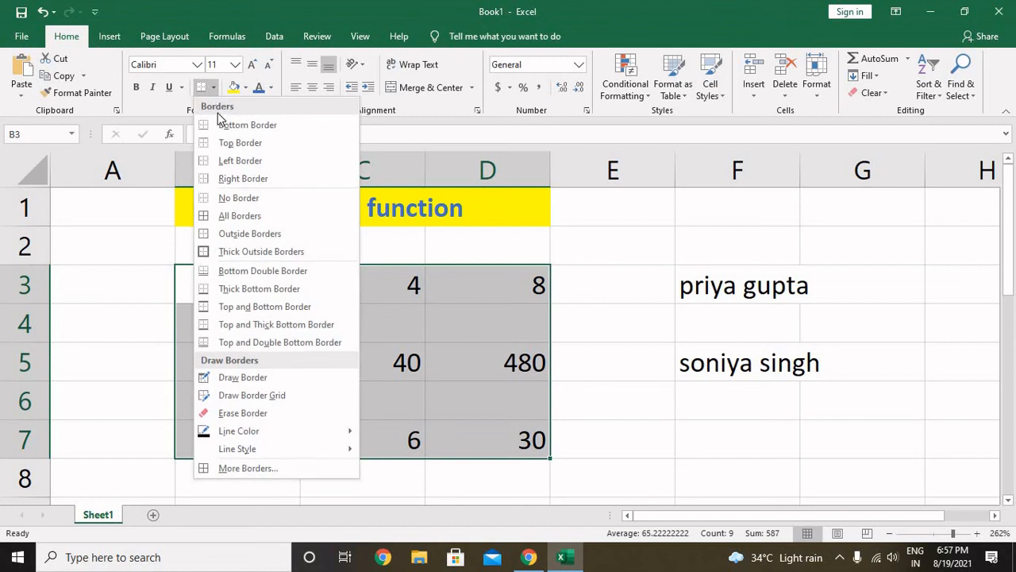
click(238, 215)
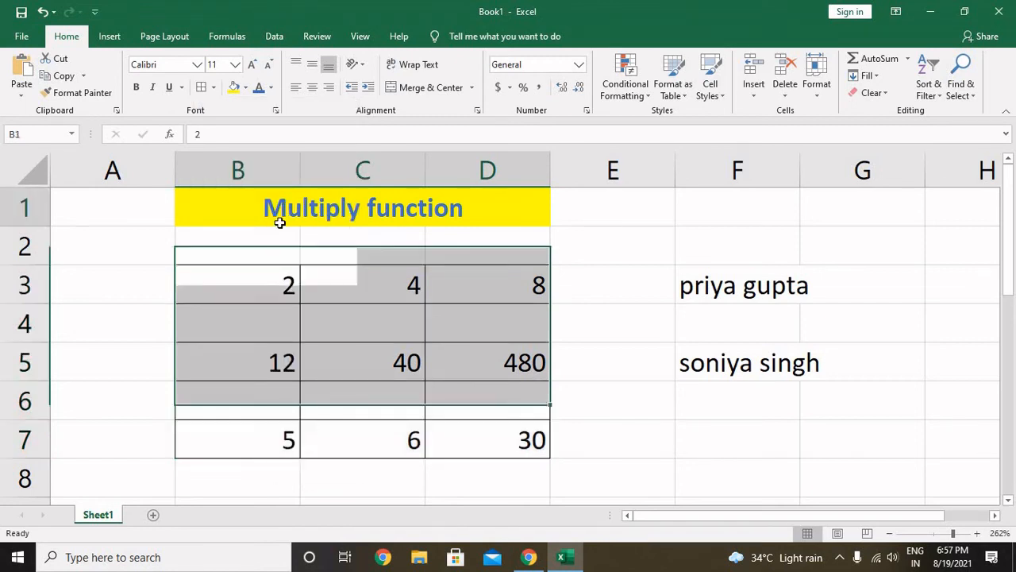
- Set the font of the Multiply function heading to Adobe Gothic Std B
click(277, 217)
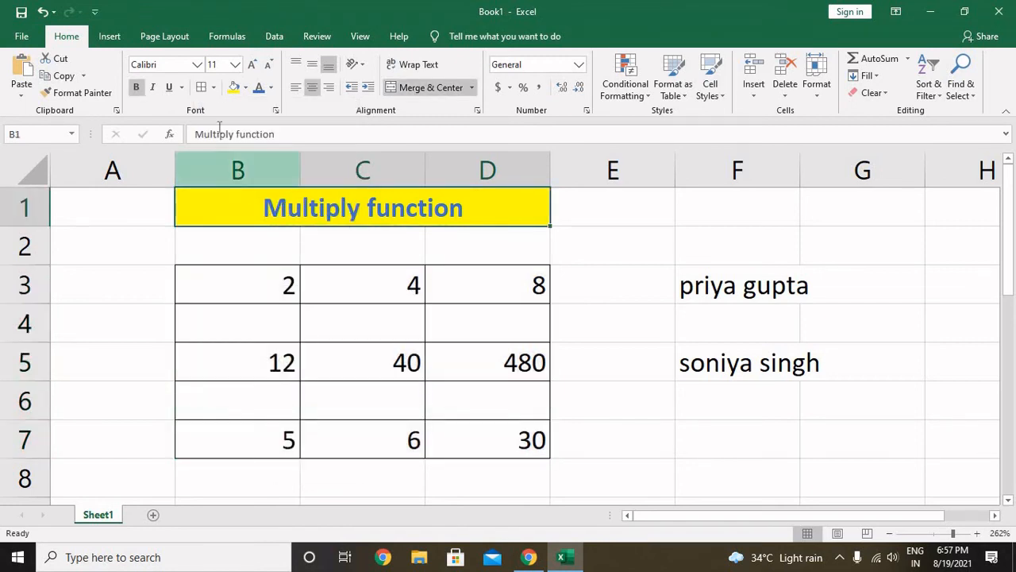
click(196, 64)
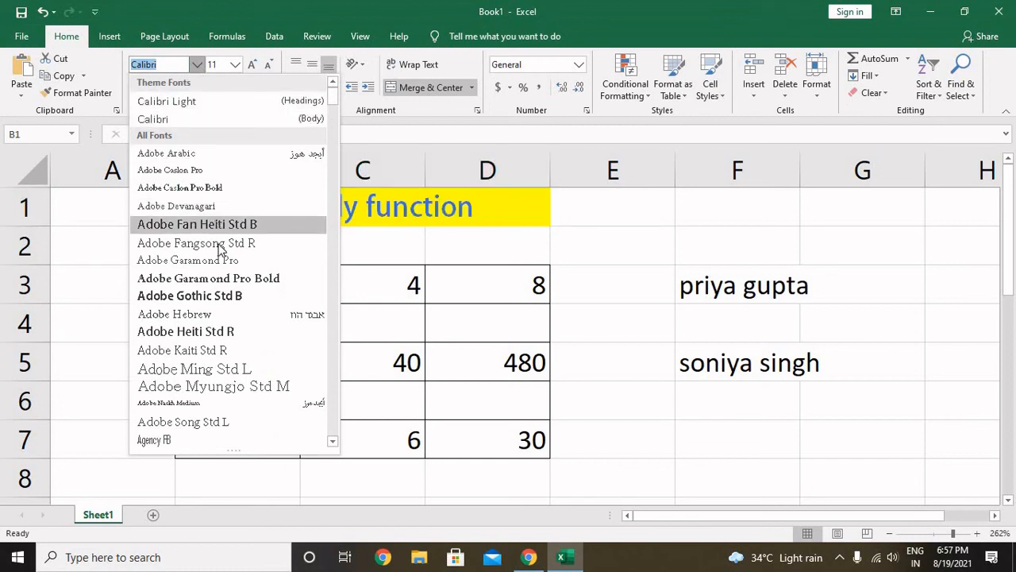
click(223, 297)
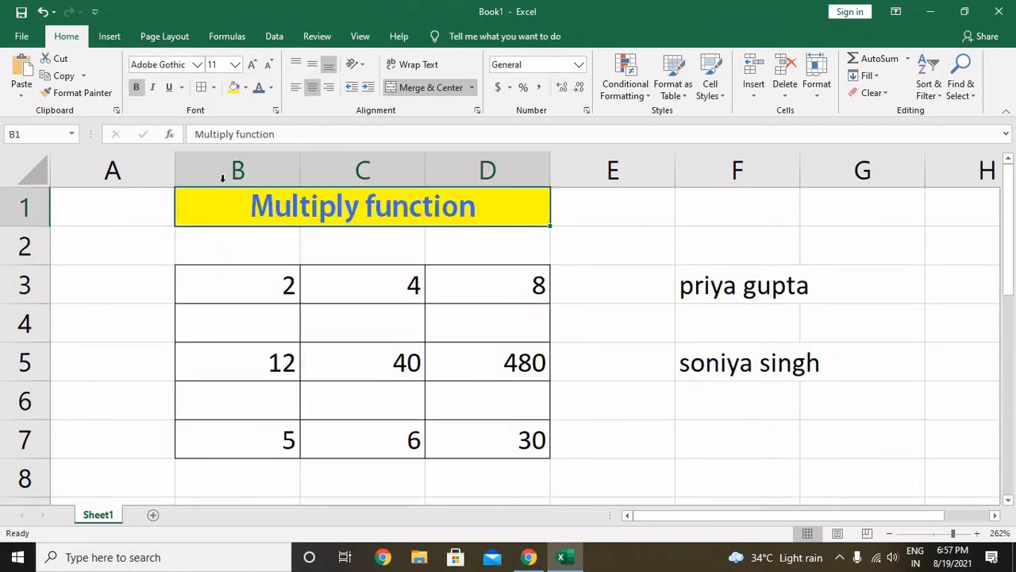
- Try font size 12 and larger on the Multiply function heading, and reduce it back to 11
click(235, 65)
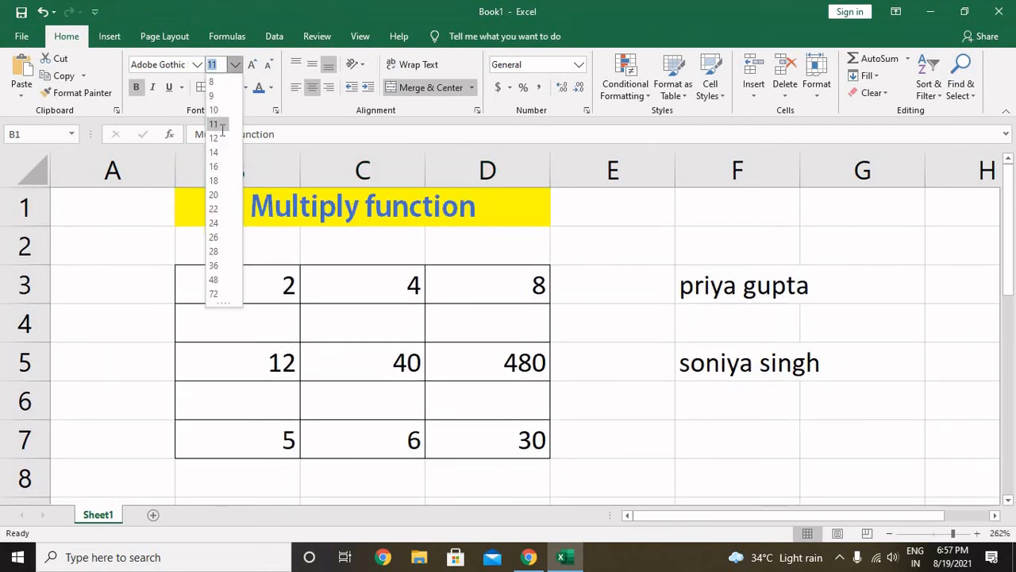
click(221, 127)
click(235, 65)
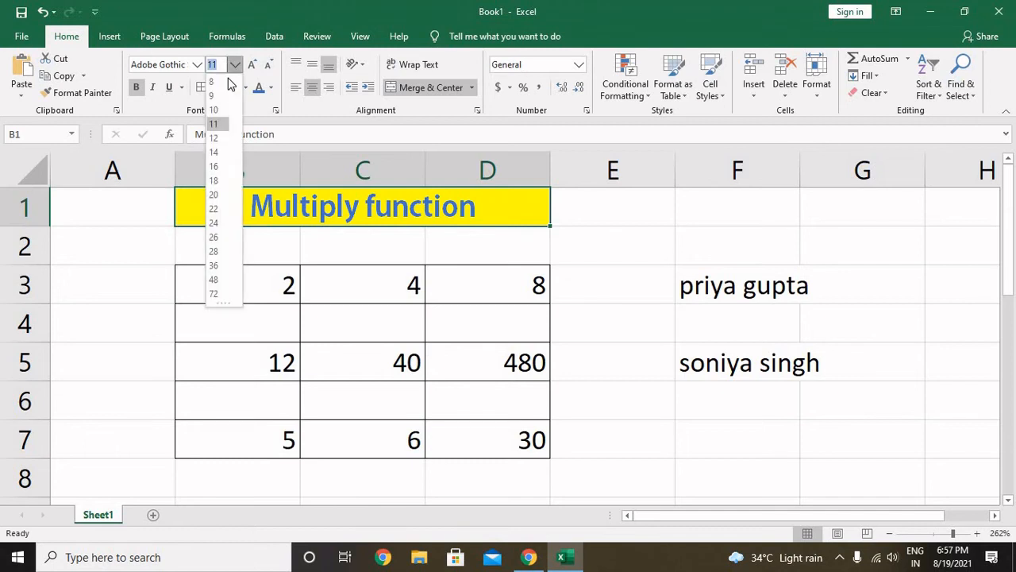
click(224, 137)
click(254, 66)
click(254, 67)
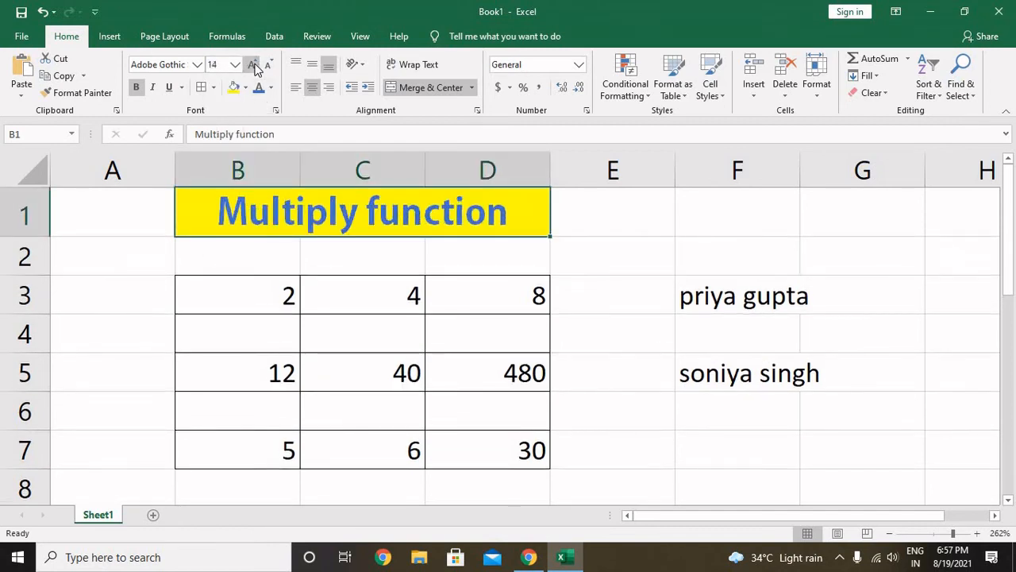
click(254, 67)
click(269, 66)
click(269, 66)
click(269, 66)
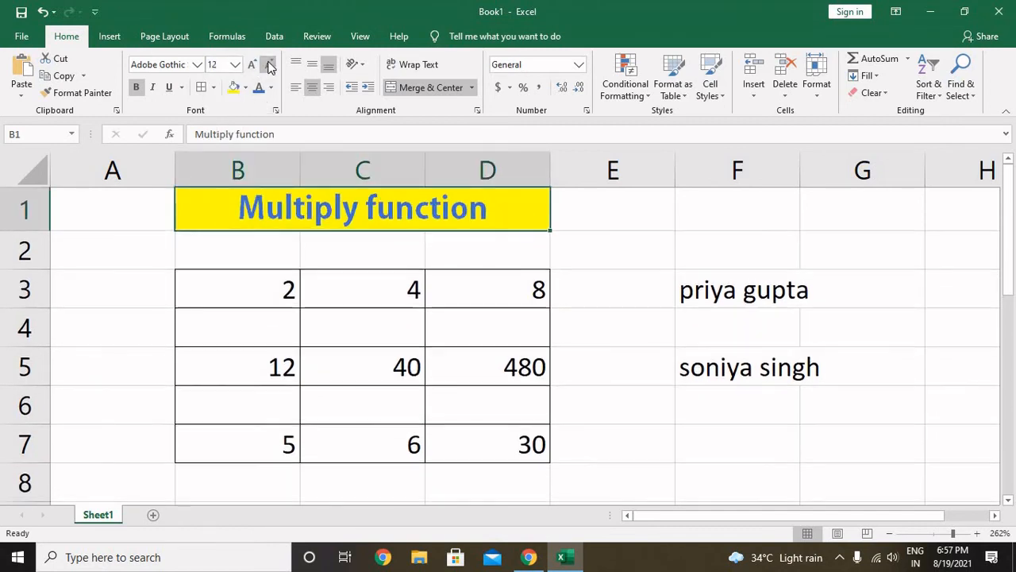
click(269, 66)
- Try the vertical and horizontal alignment options on the heading, and return it to bottom and center alignment
click(295, 64)
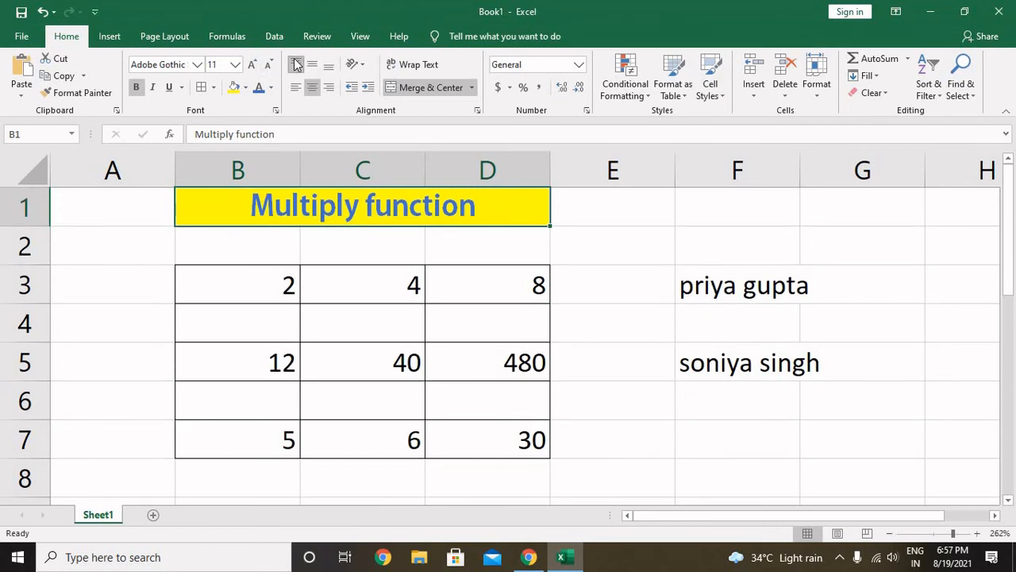
click(312, 67)
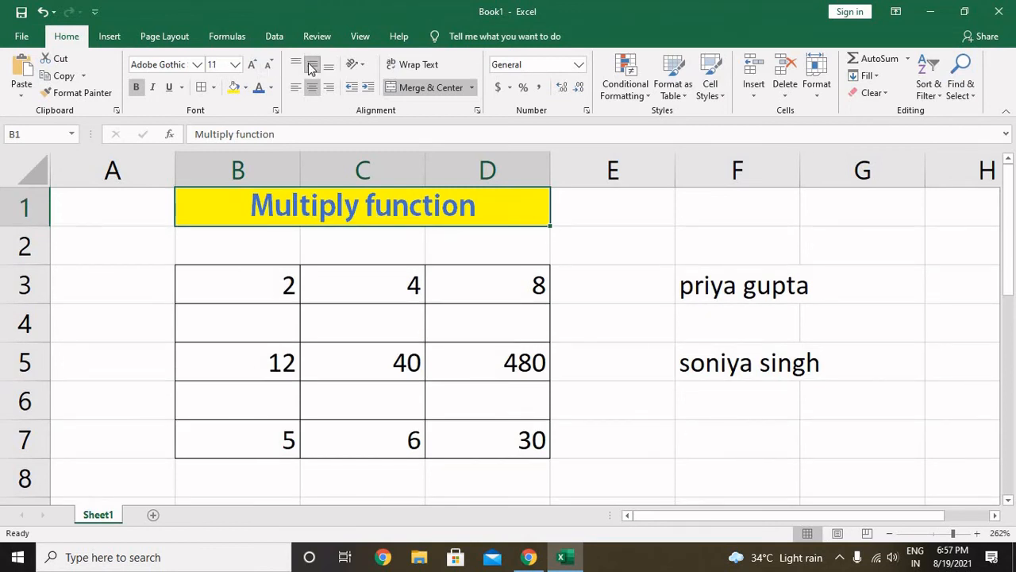
click(329, 65)
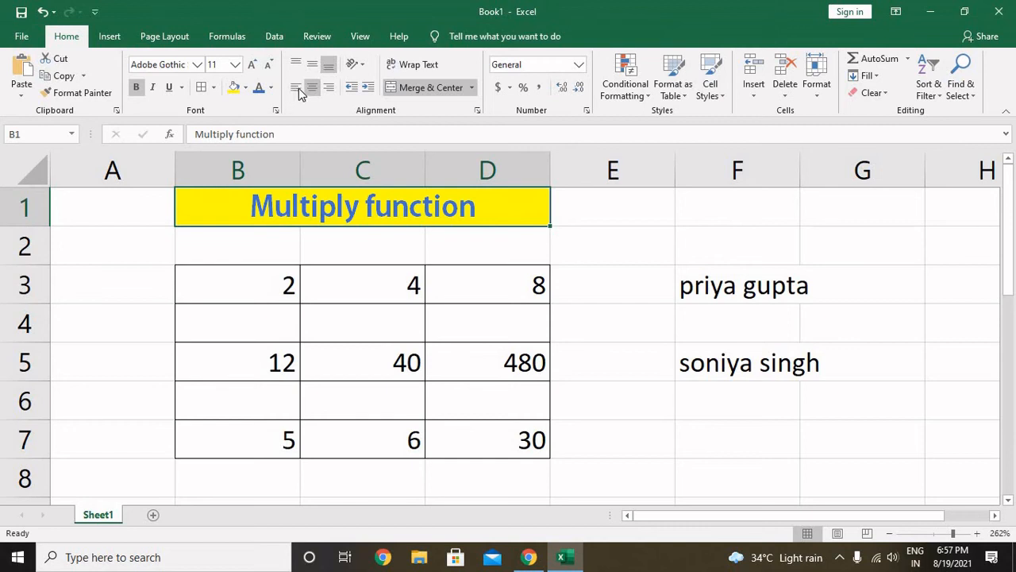
click(299, 89)
click(311, 89)
click(326, 88)
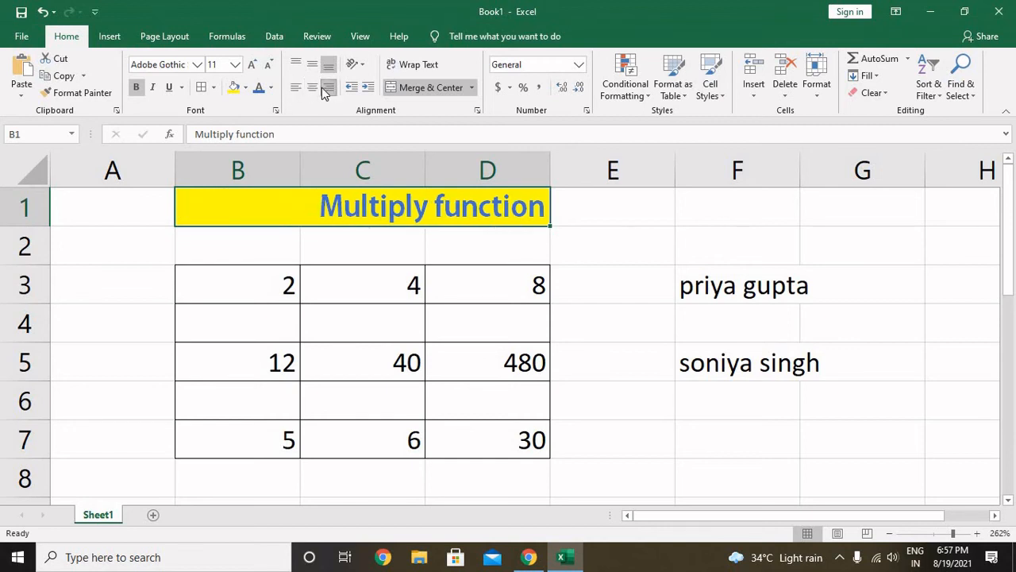
click(316, 91)
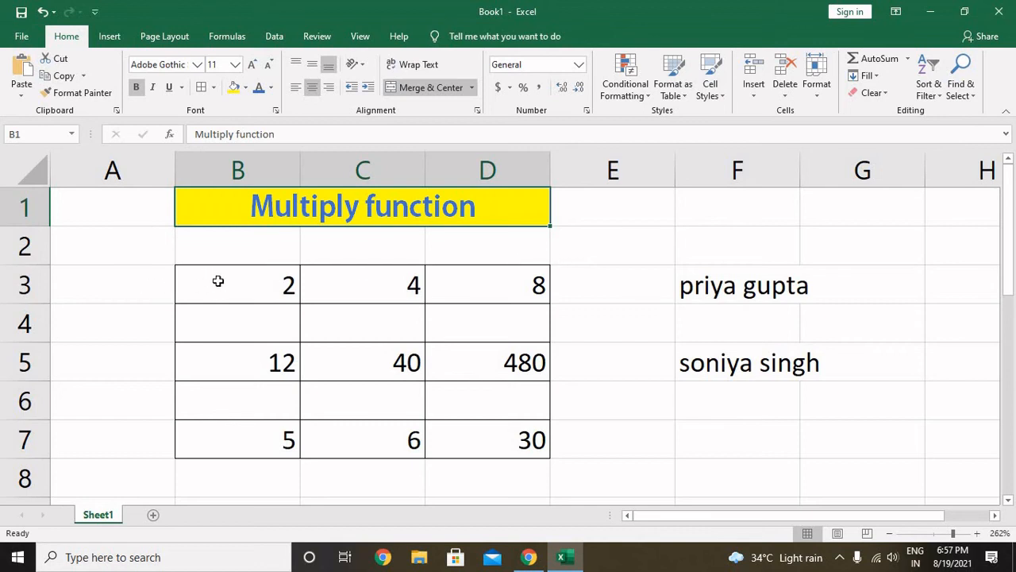
- Fill the range B3:D7 with light orange and set its font color to white
drag(217, 281, 480, 440)
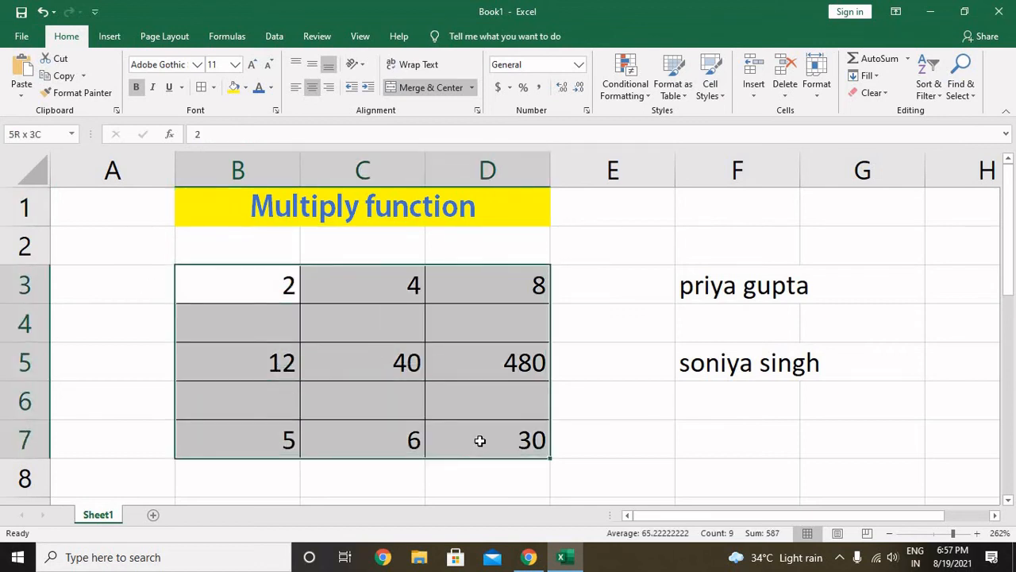
click(245, 87)
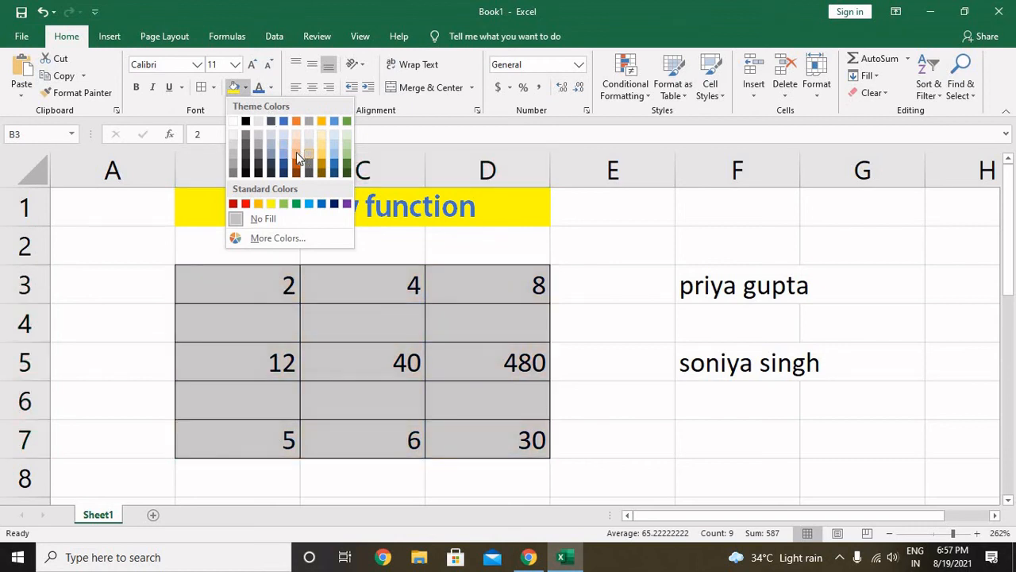
click(296, 153)
click(271, 87)
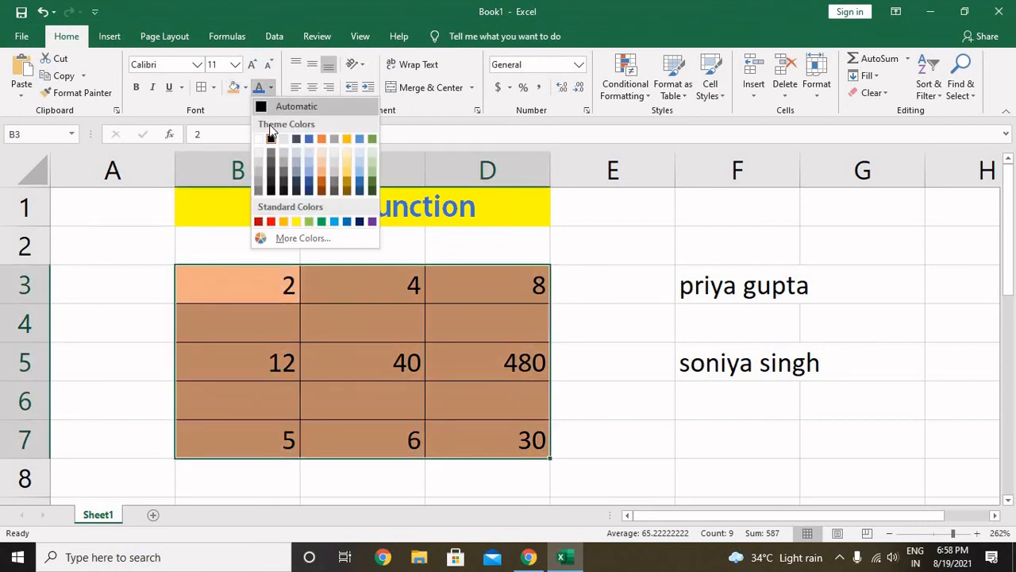
click(259, 139)
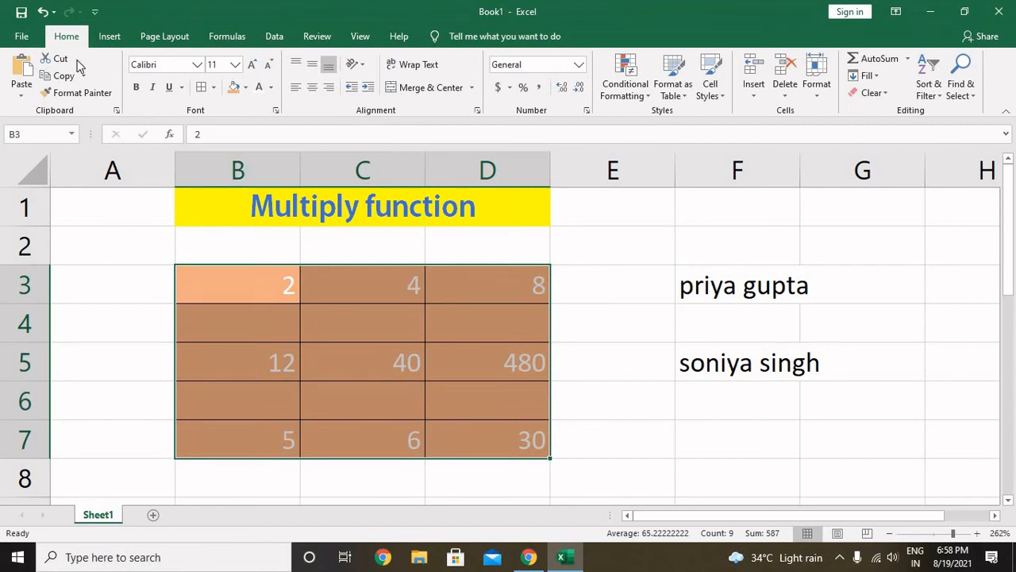
- Save the workbook to the Desktop folder under the file name multiply
click(28, 42)
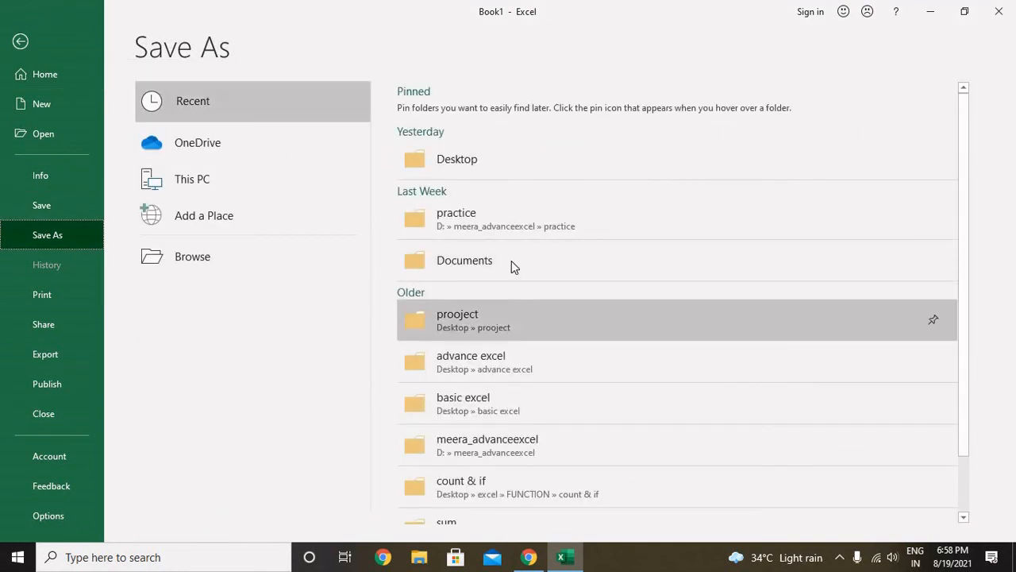
click(477, 168)
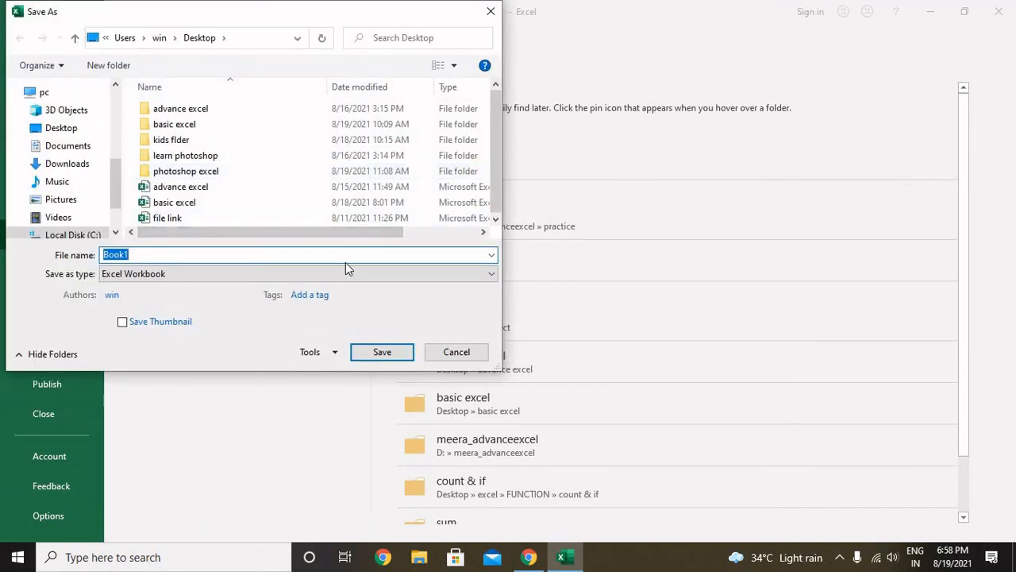
text(n)
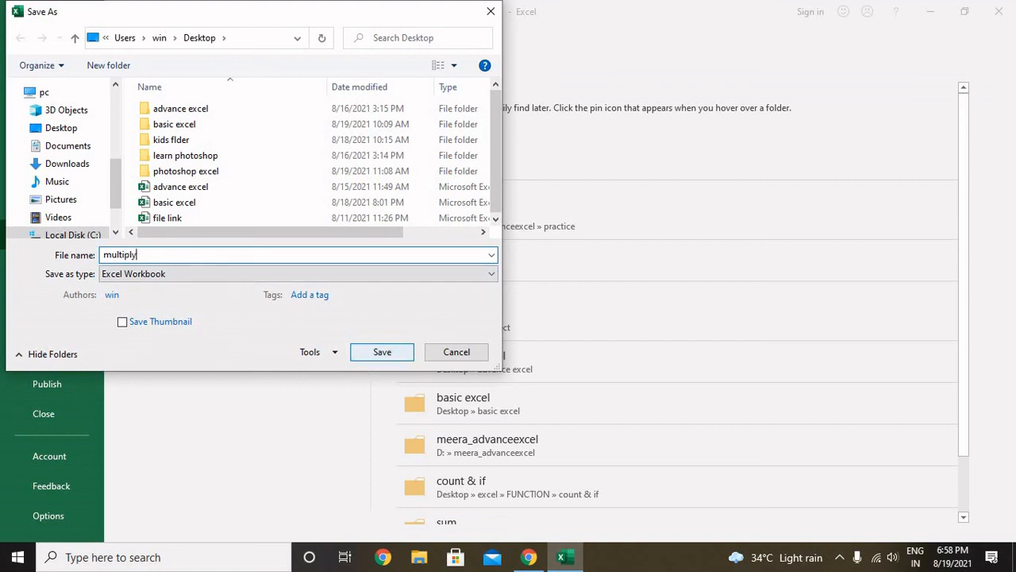
click(399, 354)
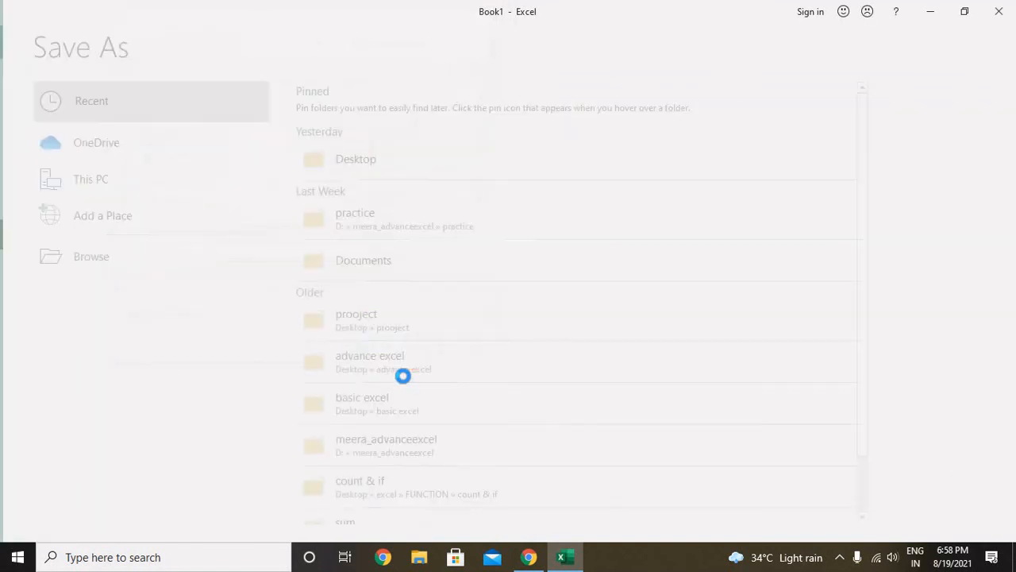
- Close the workbook and reopen the multiply file from the desktop
click(999, 11)
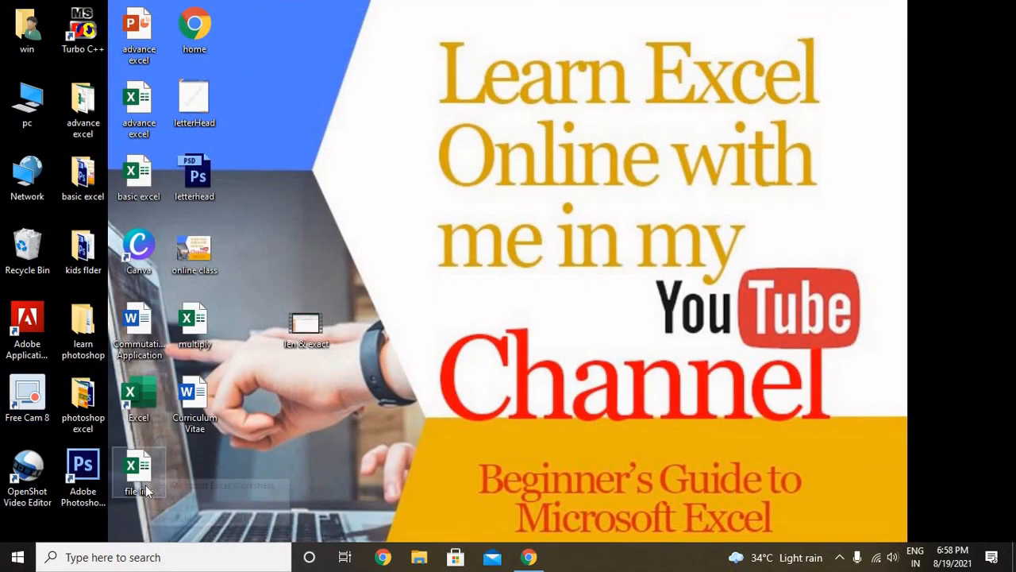
double_click(190, 334)
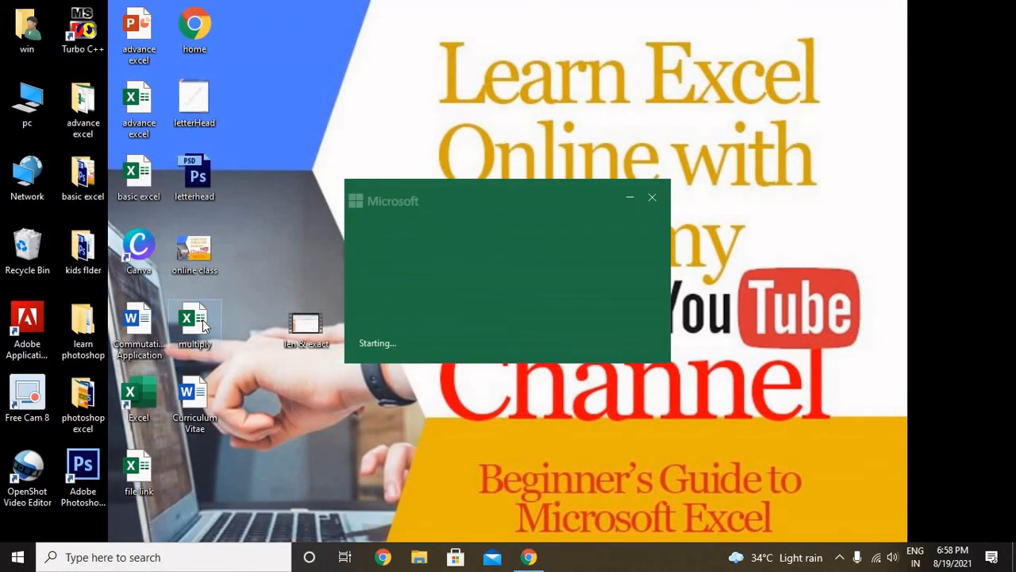